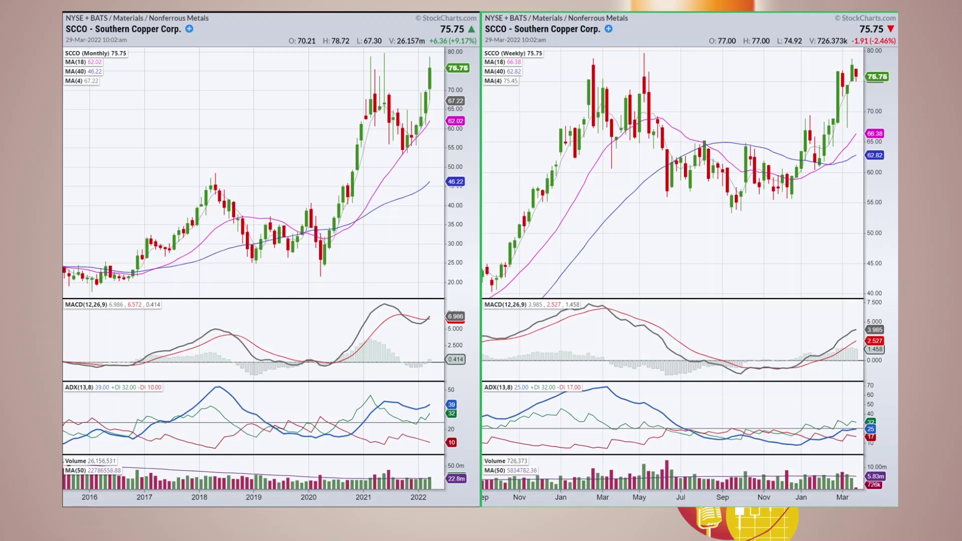
Trace the rising 18- and 40-period moving averages on the monthly chart and circle the 2021–2022 section of its ADX panel.
{"action": "mouse_move", "coordinate": [383, 181]}
{"action": "left_mouse_down"}
{"action": "mouse_move", "coordinate": [428, 118]}
{"action": "mouse_move", "coordinate": [387, 184]}
{"action": "mouse_move", "coordinate": [427, 120]}
{"action": "left_mouse_up"}
{"action": "mouse_move", "coordinate": [376, 215]}
{"action": "left_mouse_down"}
{"action": "mouse_move", "coordinate": [432, 182]}
{"action": "mouse_move", "coordinate": [370, 210]}
{"action": "mouse_move", "coordinate": [429, 184]}
{"action": "left_mouse_up"}
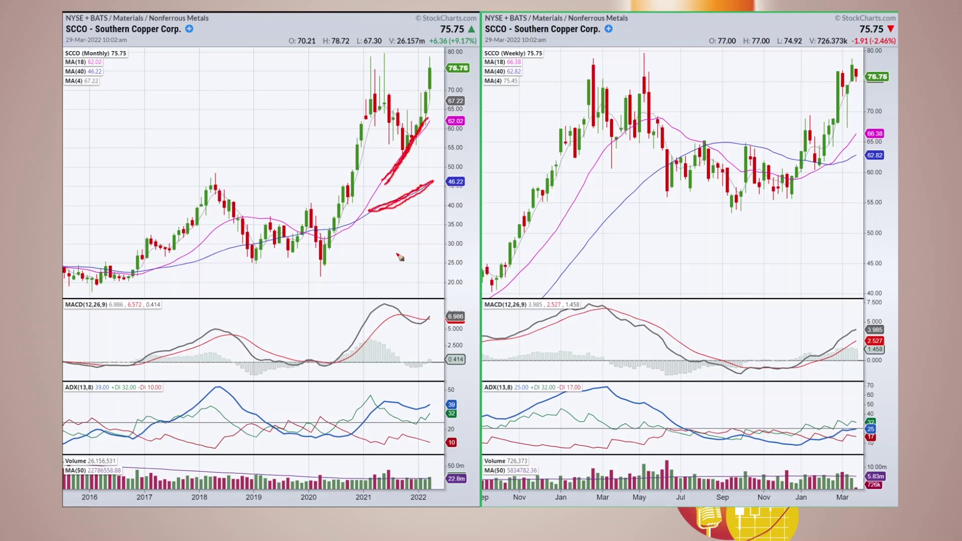
{"action": "mouse_move", "coordinate": [430, 415]}
{"action": "left_mouse_down"}
{"action": "mouse_move", "coordinate": [436, 391]}
{"action": "mouse_move", "coordinate": [383, 377]}
{"action": "mouse_move", "coordinate": [355, 396]}
{"action": "mouse_move", "coordinate": [378, 432]}
{"action": "mouse_move", "coordinate": [420, 429]}
{"action": "mouse_move", "coordinate": [430, 392]}
{"action": "left_mouse_up"}
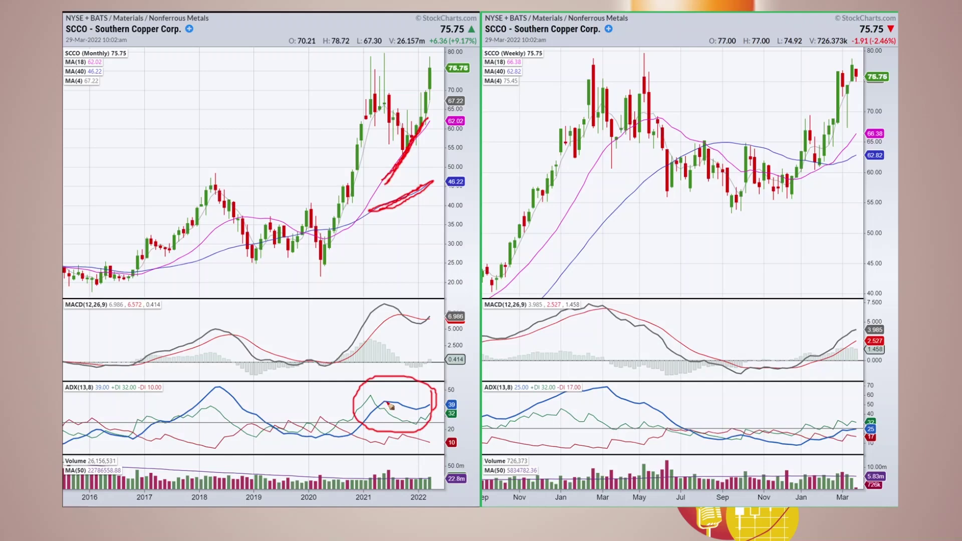
Mark the 2021 price pullback on the monthly chart, underline and circle the matching ADX section, and clear the annotations.
{"action": "left_click_drag", "start_coordinate": [372, 89], "coordinate": [411, 148]}
{"action": "mouse_move", "coordinate": [433, 424]}
{"action": "left_mouse_down"}
{"action": "mouse_move", "coordinate": [356, 422]}
{"action": "mouse_move", "coordinate": [386, 399]}
{"action": "left_mouse_up"}
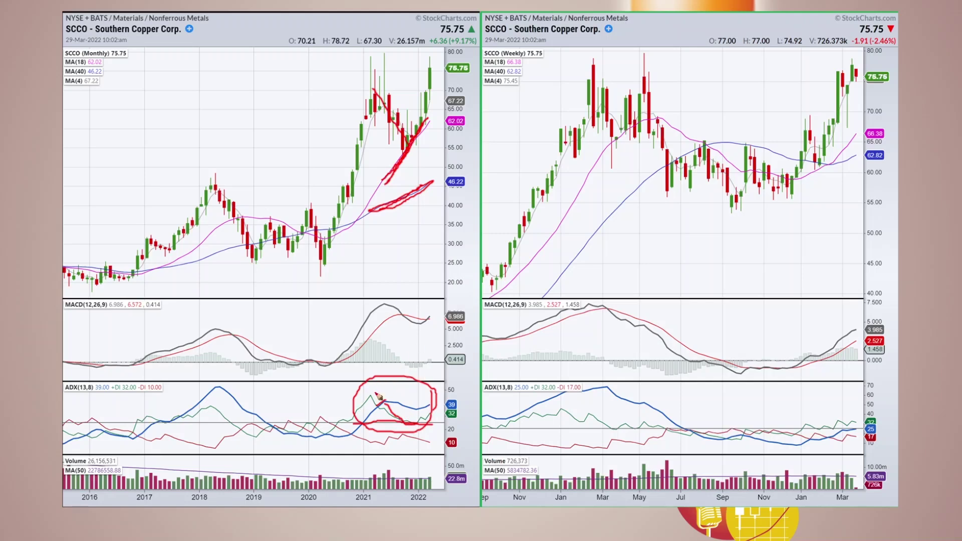
{"action": "key", "text": "e"}
{"action": "mouse_move", "coordinate": [434, 401]}
{"action": "left_mouse_down"}
{"action": "mouse_move", "coordinate": [404, 391]}
{"action": "mouse_move", "coordinate": [378, 411]}
{"action": "mouse_move", "coordinate": [432, 422]}
{"action": "mouse_move", "coordinate": [413, 386]}
{"action": "left_mouse_up"}
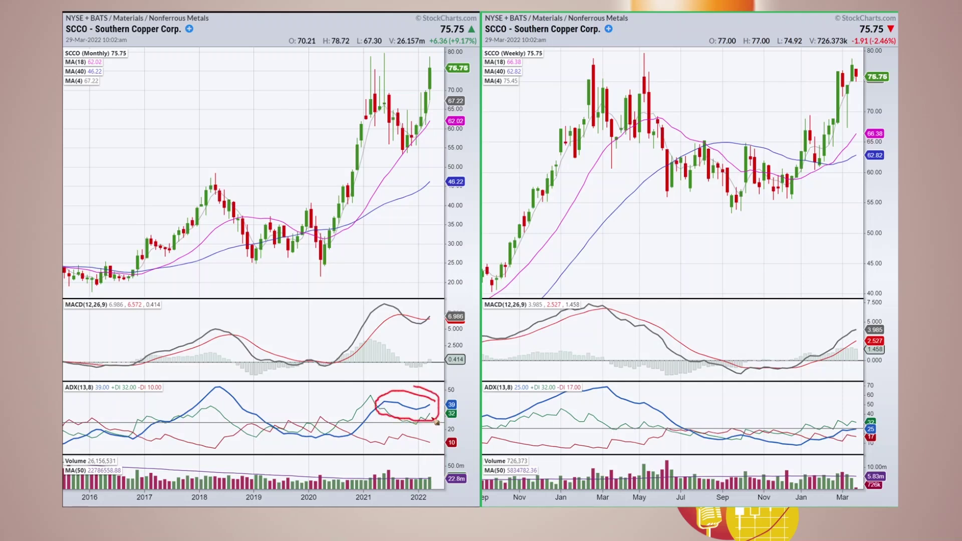
{"action": "key", "text": "e"}
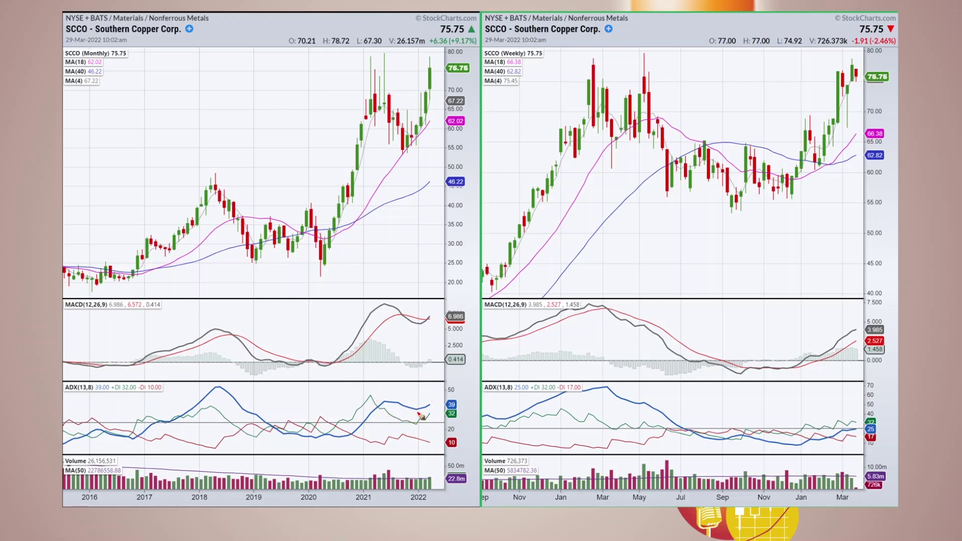
Trace the 2020–2021 rally and the following pullback on the monthly chart, circle the ADX section beneath, and clear the annotations.
{"action": "left_click_drag", "start_coordinate": [364, 85], "coordinate": [420, 148]}
{"action": "mouse_move", "coordinate": [331, 247]}
{"action": "left_mouse_down"}
{"action": "mouse_move", "coordinate": [347, 217]}
{"action": "mouse_move", "coordinate": [370, 89]}
{"action": "mouse_move", "coordinate": [399, 127]}
{"action": "left_mouse_up"}
{"action": "mouse_move", "coordinate": [436, 413]}
{"action": "left_mouse_down"}
{"action": "mouse_move", "coordinate": [385, 390]}
{"action": "mouse_move", "coordinate": [356, 398]}
{"action": "mouse_move", "coordinate": [366, 427]}
{"action": "mouse_move", "coordinate": [410, 432]}
{"action": "mouse_move", "coordinate": [429, 403]}
{"action": "left_mouse_up"}
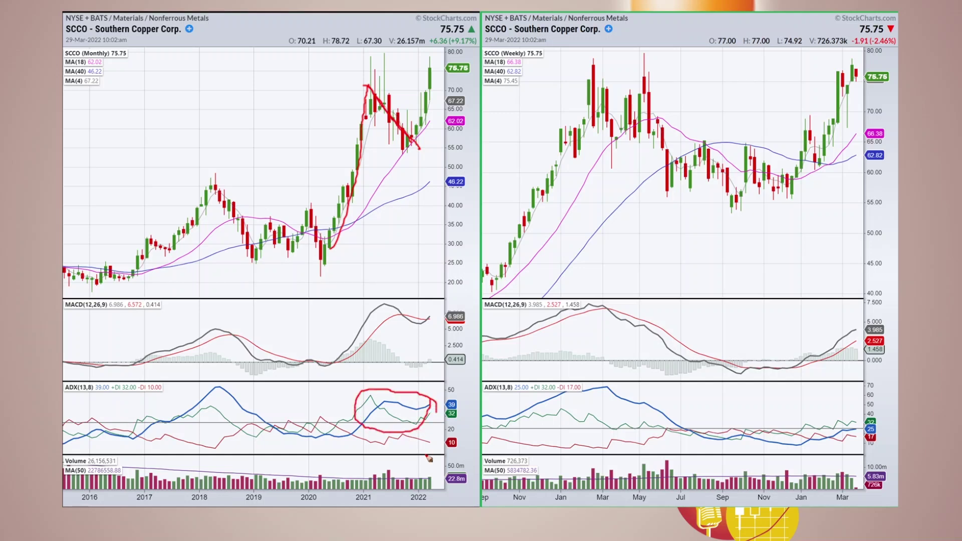
{"action": "mouse_move", "coordinate": [429, 150]}
{"action": "left_mouse_down"}
{"action": "mouse_move", "coordinate": [393, 131]}
{"action": "mouse_move", "coordinate": [386, 148]}
{"action": "mouse_move", "coordinate": [401, 154]}
{"action": "mouse_move", "coordinate": [432, 138]}
{"action": "mouse_move", "coordinate": [631, 172]}
{"action": "mouse_move", "coordinate": [611, 168]}
{"action": "mouse_move", "coordinate": [630, 175]}
{"action": "left_mouse_up"}
{"action": "key", "text": "e"}
{"action": "key", "text": "e"}
Trace the 18-period moving average's decline and upturn on the weekly chart, mark the January pullback to it, and clear the annotations.
{"action": "mouse_move", "coordinate": [661, 122]}
{"action": "left_mouse_down"}
{"action": "mouse_move", "coordinate": [723, 167]}
{"action": "mouse_move", "coordinate": [751, 169]}
{"action": "left_mouse_up"}
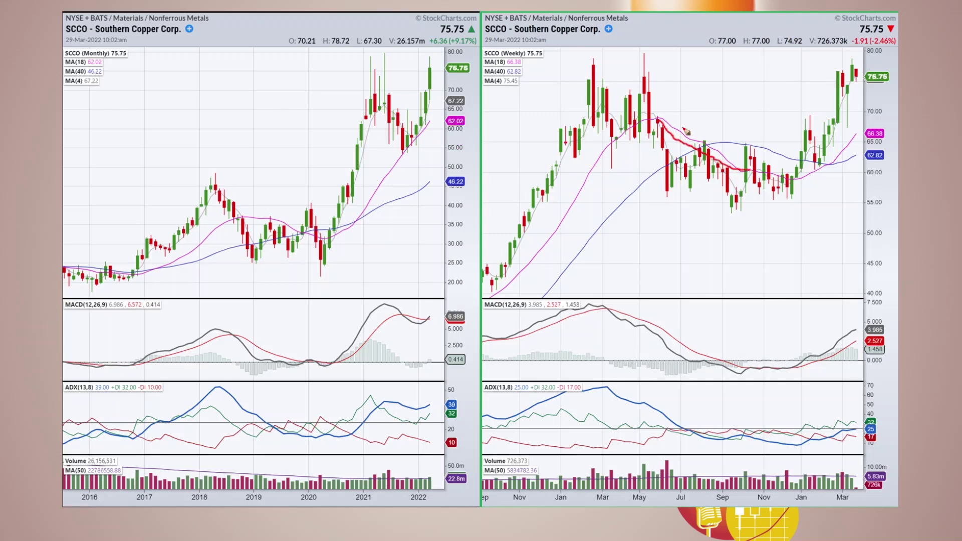
{"action": "mouse_move", "coordinate": [674, 125]}
{"action": "left_mouse_down"}
{"action": "mouse_move", "coordinate": [665, 153]}
{"action": "mouse_move", "coordinate": [669, 128]}
{"action": "mouse_move", "coordinate": [655, 145]}
{"action": "mouse_move", "coordinate": [662, 120]}
{"action": "mouse_move", "coordinate": [740, 171]}
{"action": "mouse_move", "coordinate": [812, 180]}
{"action": "mouse_move", "coordinate": [798, 183]}
{"action": "mouse_move", "coordinate": [809, 175]}
{"action": "mouse_move", "coordinate": [802, 181]}
{"action": "mouse_move", "coordinate": [807, 120]}
{"action": "mouse_move", "coordinate": [827, 169]}
{"action": "mouse_move", "coordinate": [831, 160]}
{"action": "mouse_move", "coordinate": [826, 146]}
{"action": "mouse_move", "coordinate": [805, 161]}
{"action": "mouse_move", "coordinate": [834, 164]}
{"action": "mouse_move", "coordinate": [818, 180]}
{"action": "mouse_move", "coordinate": [850, 150]}
{"action": "mouse_move", "coordinate": [834, 215]}
{"action": "left_mouse_up"}
{"action": "left_click_drag", "start_coordinate": [829, 179], "coordinate": [843, 179]}
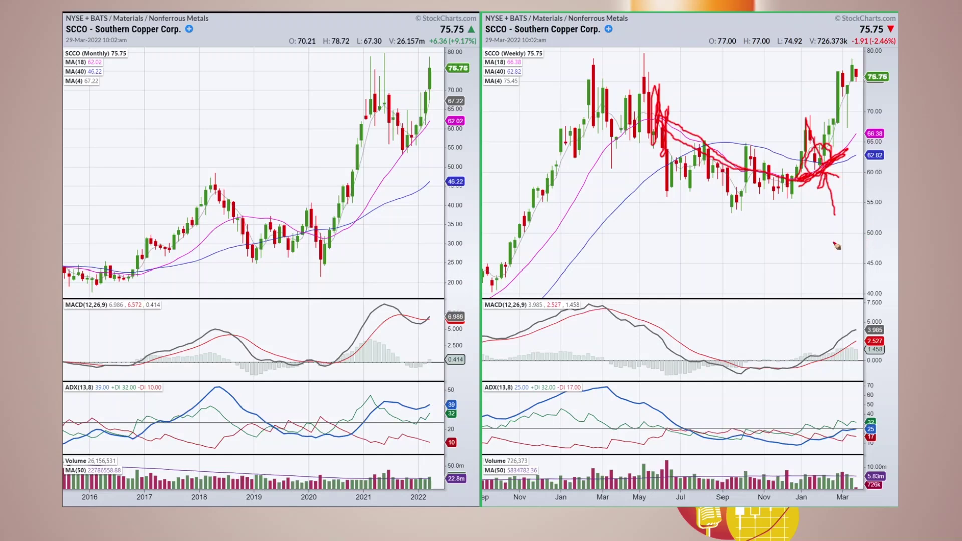
{"action": "mouse_move", "coordinate": [420, 181]}
{"action": "left_mouse_down"}
{"action": "mouse_move", "coordinate": [414, 160]}
{"action": "mouse_move", "coordinate": [424, 141]}
{"action": "left_mouse_up"}
{"action": "key", "text": "e"}
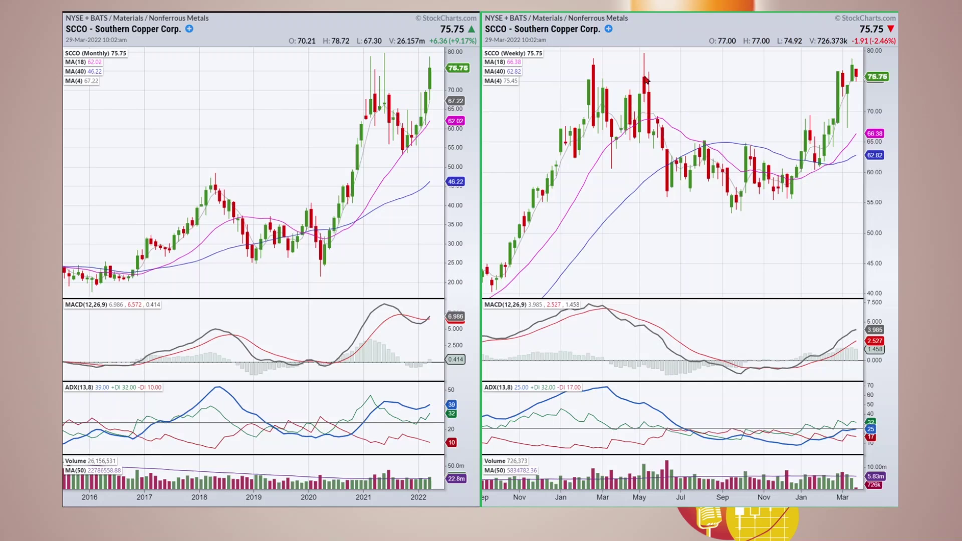
Draw a straight downtrend line from the weekly May high, circle the autumn MACD and ADX lows, and clear the annotations.
{"action": "left_click_drag", "start_coordinate": [645, 56], "coordinate": [763, 221]}
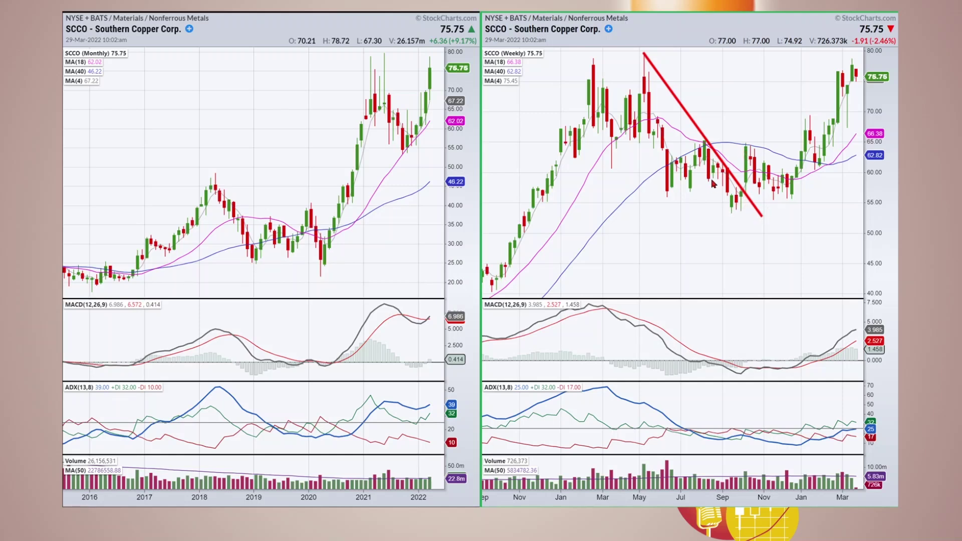
{"action": "mouse_move", "coordinate": [777, 359]}
{"action": "left_mouse_down"}
{"action": "mouse_move", "coordinate": [724, 368]}
{"action": "mouse_move", "coordinate": [796, 369]}
{"action": "mouse_move", "coordinate": [742, 350]}
{"action": "left_mouse_up"}
{"action": "mouse_move", "coordinate": [786, 423]}
{"action": "left_mouse_down"}
{"action": "mouse_move", "coordinate": [731, 416]}
{"action": "mouse_move", "coordinate": [716, 444]}
{"action": "mouse_move", "coordinate": [778, 446]}
{"action": "mouse_move", "coordinate": [746, 404]}
{"action": "left_mouse_up"}
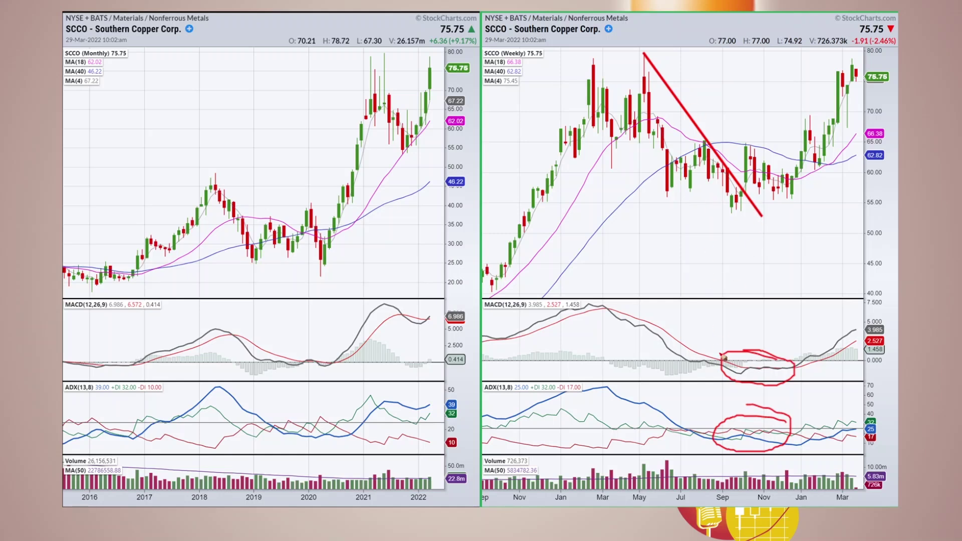
{"action": "key", "text": "Escape"}
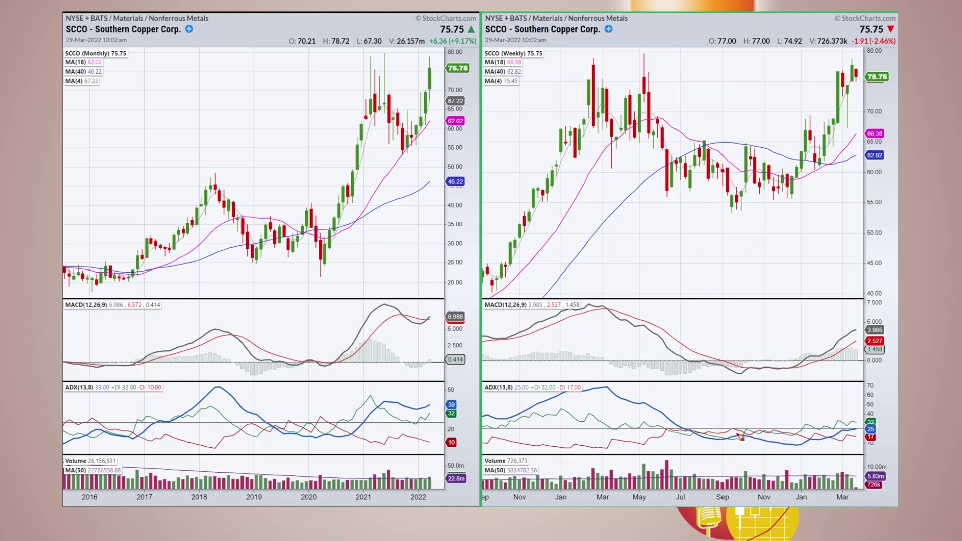
Circle the weekly ADX low around September, and sketch the upturns in ADX and price that follow it.
{"action": "mouse_move", "coordinate": [740, 433]}
{"action": "left_mouse_down"}
{"action": "mouse_move", "coordinate": [717, 425]}
{"action": "mouse_move", "coordinate": [728, 444]}
{"action": "mouse_move", "coordinate": [716, 426]}
{"action": "mouse_move", "coordinate": [730, 436]}
{"action": "left_mouse_up"}
{"action": "key", "text": "Escape"}
{"action": "mouse_move", "coordinate": [750, 448]}
{"action": "left_mouse_down"}
{"action": "mouse_move", "coordinate": [800, 402]}
{"action": "mouse_move", "coordinate": [780, 403]}
{"action": "mouse_move", "coordinate": [816, 388]}
{"action": "mouse_move", "coordinate": [819, 420]}
{"action": "left_mouse_up"}
{"action": "mouse_move", "coordinate": [780, 166]}
{"action": "left_mouse_down"}
{"action": "mouse_move", "coordinate": [811, 85]}
{"action": "mouse_move", "coordinate": [826, 110]}
{"action": "left_mouse_up"}
Circle the September–December MACD trough on the weekly chart, draw the downtrend line from the May high, and clear the annotations.
{"action": "mouse_move", "coordinate": [764, 359]}
{"action": "left_mouse_down"}
{"action": "mouse_move", "coordinate": [706, 370]}
{"action": "mouse_move", "coordinate": [742, 378]}
{"action": "mouse_move", "coordinate": [796, 367]}
{"action": "mouse_move", "coordinate": [757, 364]}
{"action": "mouse_move", "coordinate": [745, 379]}
{"action": "left_mouse_up"}
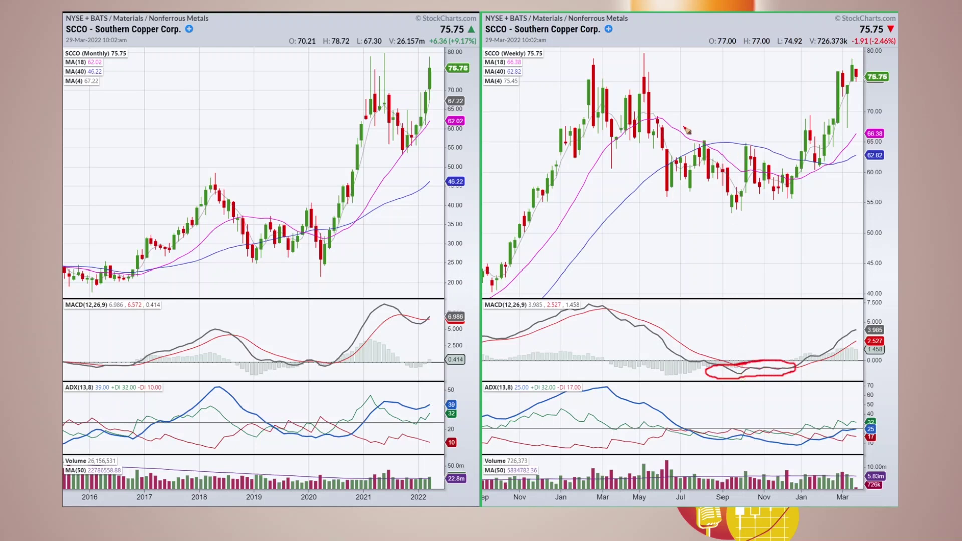
{"action": "left_click_drag", "start_coordinate": [642, 52], "coordinate": [679, 104]}
{"action": "left_click_drag", "start_coordinate": [700, 134], "coordinate": [764, 230]}
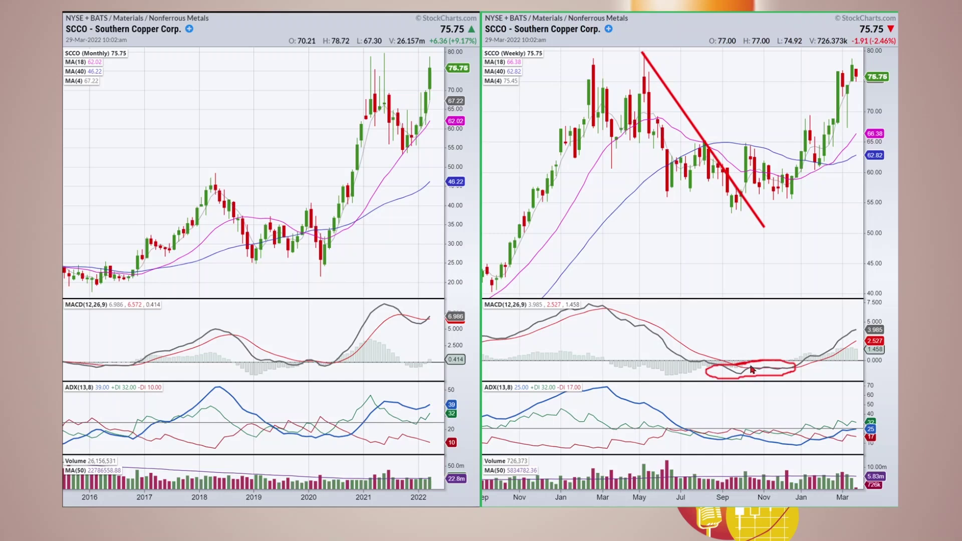
{"action": "key", "text": "Escape"}
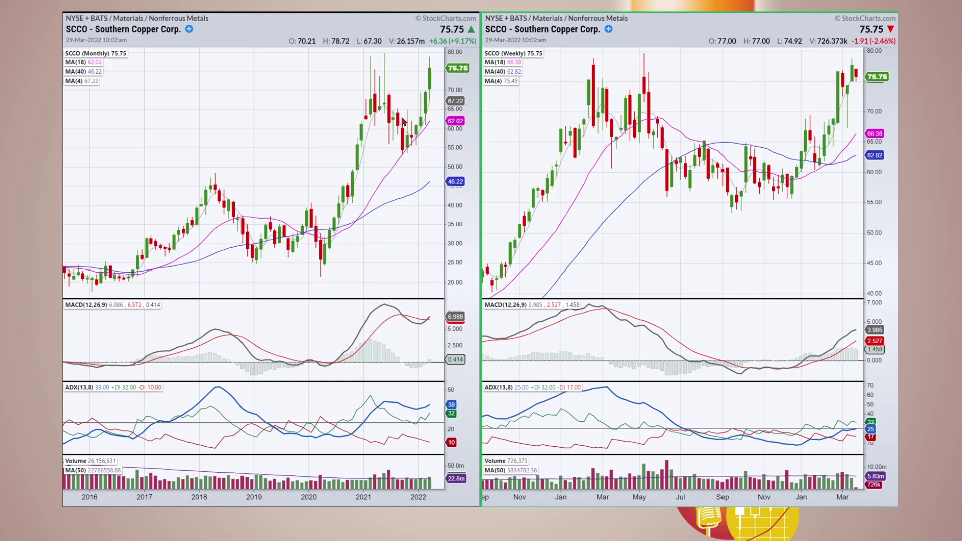
Mark the late-2021 low on the monthly chart, add the downtrend line and a circled October bounce on the weekly chart, and clear everything.
{"action": "mouse_move", "coordinate": [396, 158]}
{"action": "left_mouse_down"}
{"action": "mouse_move", "coordinate": [422, 158]}
{"action": "mouse_move", "coordinate": [388, 158]}
{"action": "mouse_move", "coordinate": [418, 159]}
{"action": "mouse_move", "coordinate": [390, 158]}
{"action": "mouse_move", "coordinate": [400, 159]}
{"action": "left_mouse_up"}
{"action": "mouse_move", "coordinate": [753, 164]}
{"action": "left_mouse_down"}
{"action": "mouse_move", "coordinate": [736, 139]}
{"action": "mouse_move", "coordinate": [764, 167]}
{"action": "mouse_move", "coordinate": [749, 148]}
{"action": "left_mouse_up"}
{"action": "mouse_move", "coordinate": [643, 54]}
{"action": "left_mouse_down"}
{"action": "mouse_move", "coordinate": [762, 214]}
{"action": "mouse_move", "coordinate": [779, 221]}
{"action": "left_mouse_up"}
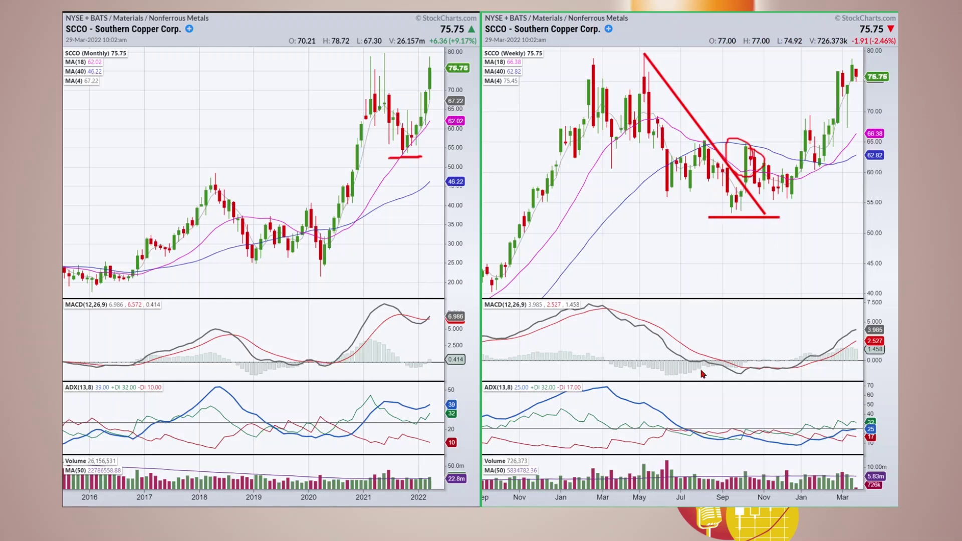
{"action": "key", "text": "e"}
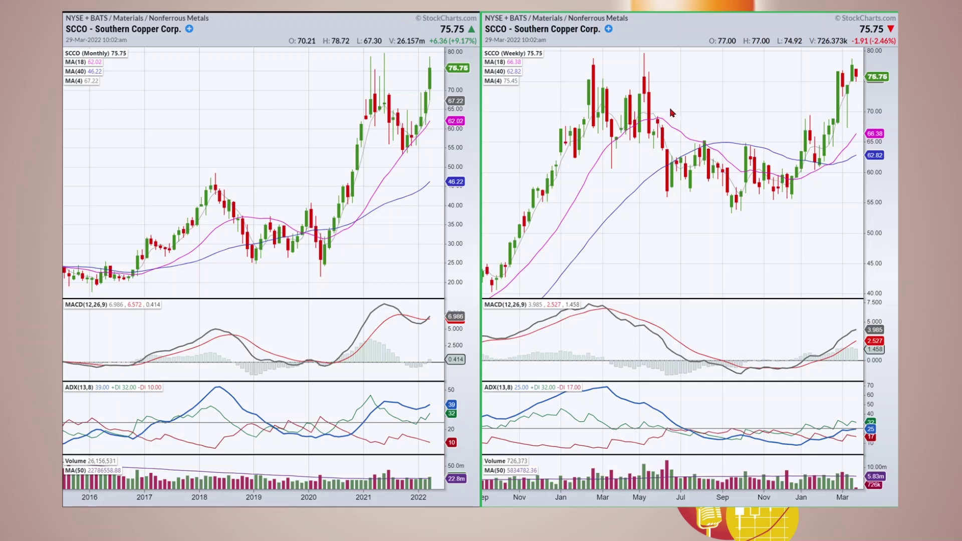
Draw the weekly downtrend line from the May high, a horizontal line at the October high, and short level marks at January's low and high.
{"action": "left_click_drag", "start_coordinate": [644, 54], "coordinate": [760, 210]}
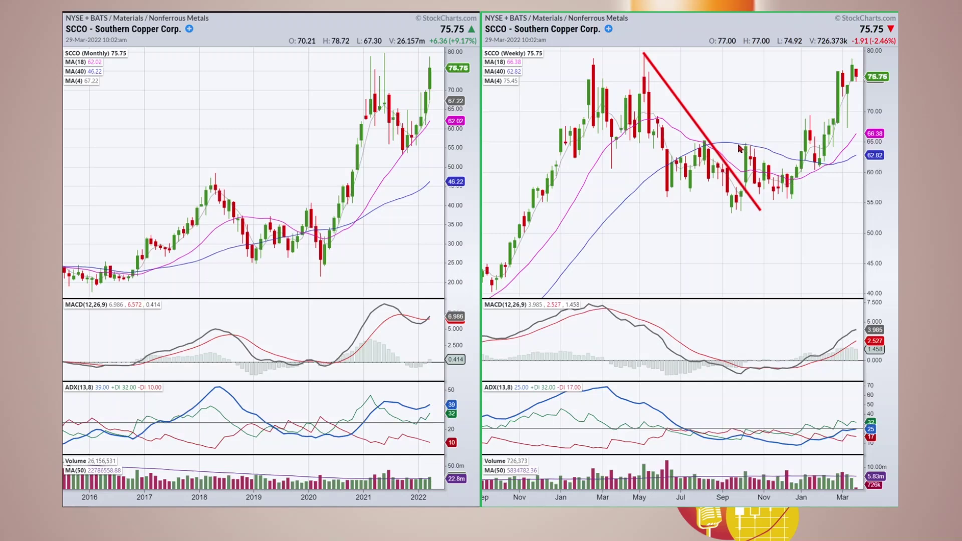
{"action": "left_click_drag", "start_coordinate": [733, 145], "coordinate": [819, 147]}
{"action": "left_click_drag", "start_coordinate": [814, 170], "coordinate": [824, 168]}
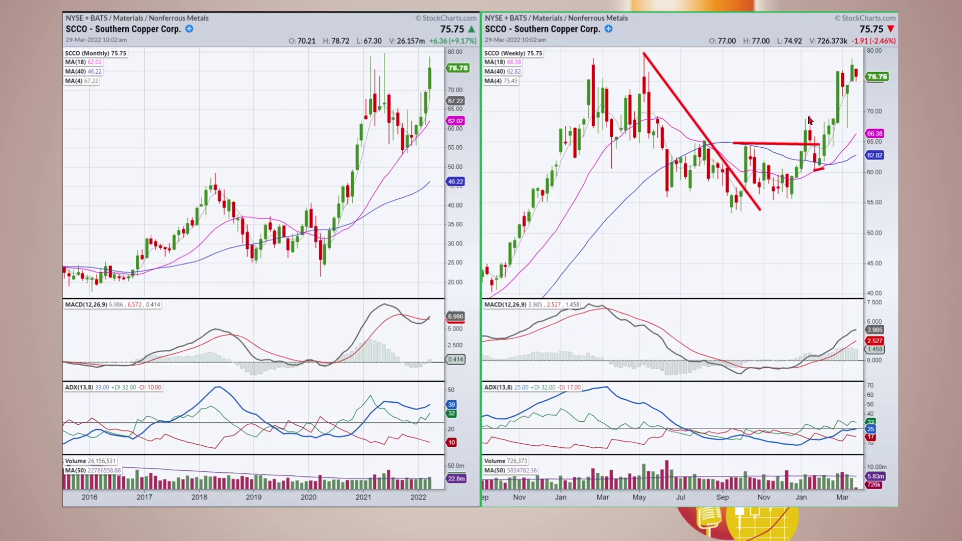
{"action": "left_click_drag", "start_coordinate": [809, 113], "coordinate": [824, 113]}
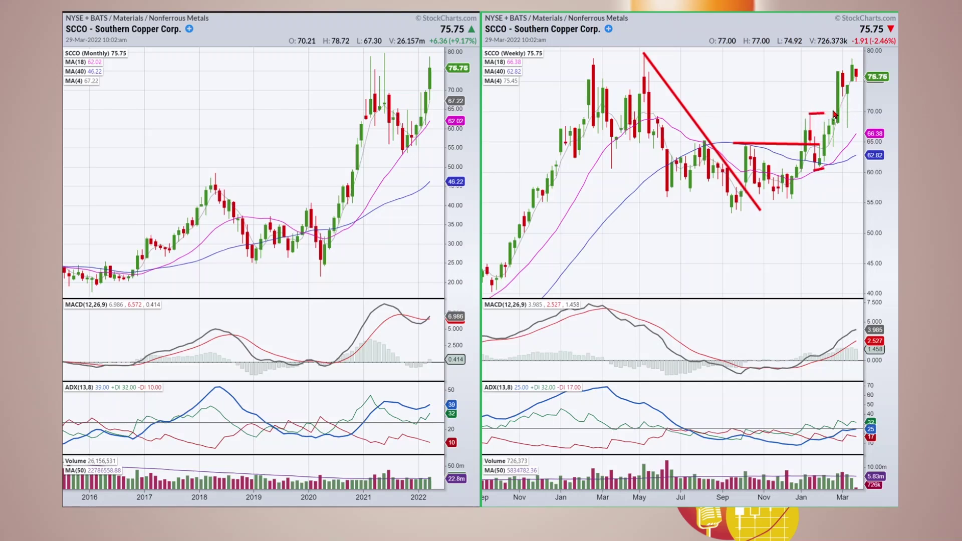
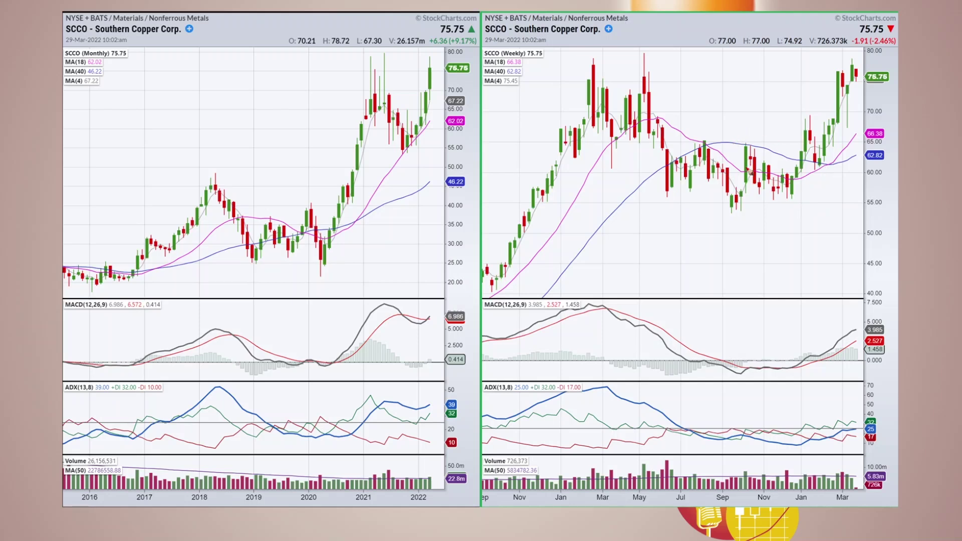
Label the weekly swing points 1, 2 and 3, circle the move between 2 and 3, underscore the October high, and clear the annotations.
{"action": "left_click_drag", "start_coordinate": [735, 156], "coordinate": [736, 164]}
{"action": "mouse_move", "coordinate": [778, 199]}
{"action": "left_mouse_down"}
{"action": "mouse_move", "coordinate": [781, 211]}
{"action": "mouse_move", "coordinate": [795, 210]}
{"action": "mouse_move", "coordinate": [792, 177]}
{"action": "mouse_move", "coordinate": [806, 170]}
{"action": "mouse_move", "coordinate": [785, 172]}
{"action": "left_mouse_up"}
{"action": "left_click_drag", "start_coordinate": [795, 138], "coordinate": [790, 149]}
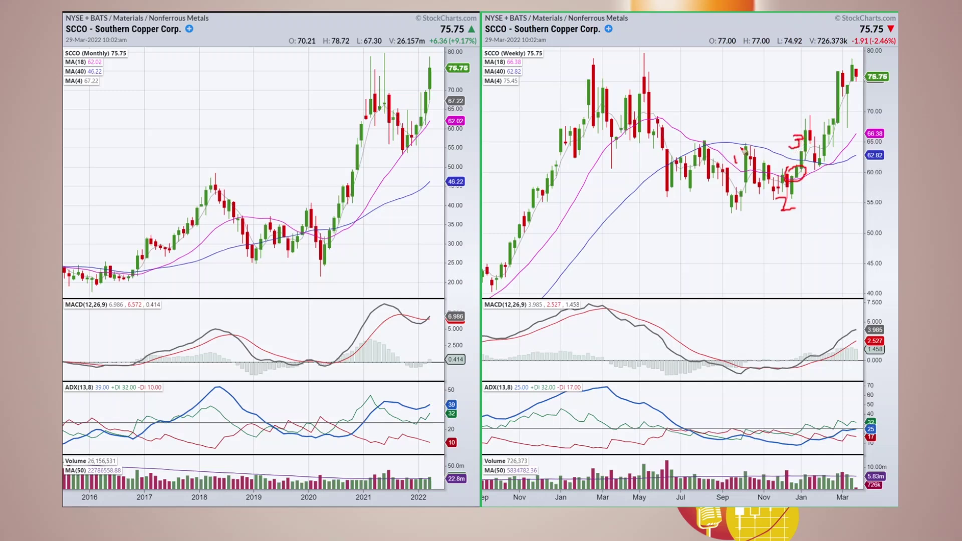
{"action": "left_click_drag", "start_coordinate": [733, 146], "coordinate": [767, 146]}
{"action": "key", "text": "e"}
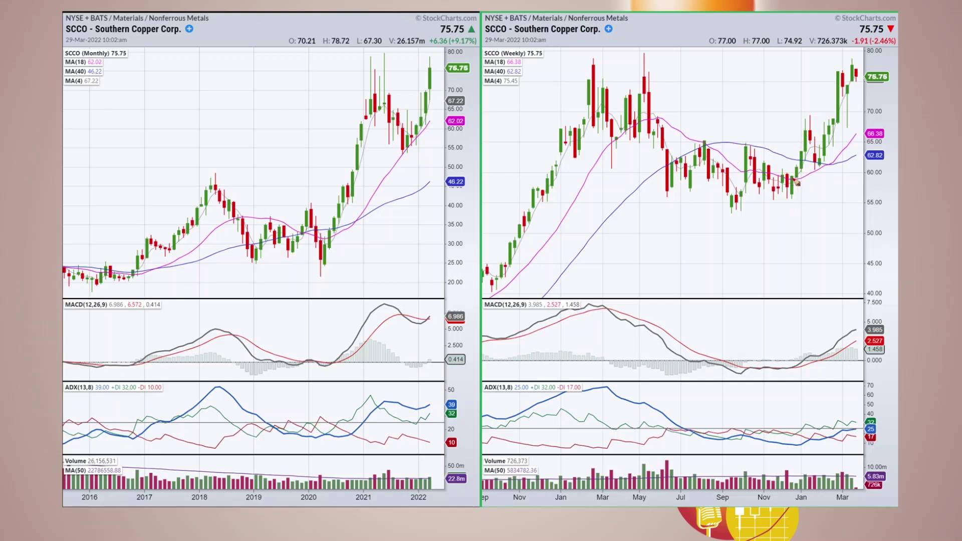
Mark the October high, the January pullback and the rising 18-period moving average on the weekly chart.
{"action": "left_click_drag", "start_coordinate": [802, 169], "coordinate": [808, 157]}
{"action": "left_click_drag", "start_coordinate": [739, 144], "coordinate": [764, 144]}
{"action": "left_click_drag", "start_coordinate": [808, 132], "coordinate": [822, 163]}
{"action": "mouse_move", "coordinate": [855, 136]}
{"action": "left_mouse_down"}
{"action": "mouse_move", "coordinate": [838, 161]}
{"action": "mouse_move", "coordinate": [785, 188]}
{"action": "mouse_move", "coordinate": [854, 151]}
{"action": "mouse_move", "coordinate": [794, 188]}
{"action": "mouse_move", "coordinate": [831, 158]}
{"action": "left_mouse_up"}
Trace the monthly pullback into its rising 18-period average, retrace the same pattern on the weekly chart, and clear the annotations.
{"action": "mouse_move", "coordinate": [424, 132]}
{"action": "left_mouse_down"}
{"action": "mouse_move", "coordinate": [389, 168]}
{"action": "mouse_move", "coordinate": [429, 129]}
{"action": "mouse_move", "coordinate": [403, 156]}
{"action": "left_mouse_up"}
{"action": "left_click_drag", "start_coordinate": [376, 103], "coordinate": [407, 143]}
{"action": "left_click_drag", "start_coordinate": [809, 126], "coordinate": [819, 159]}
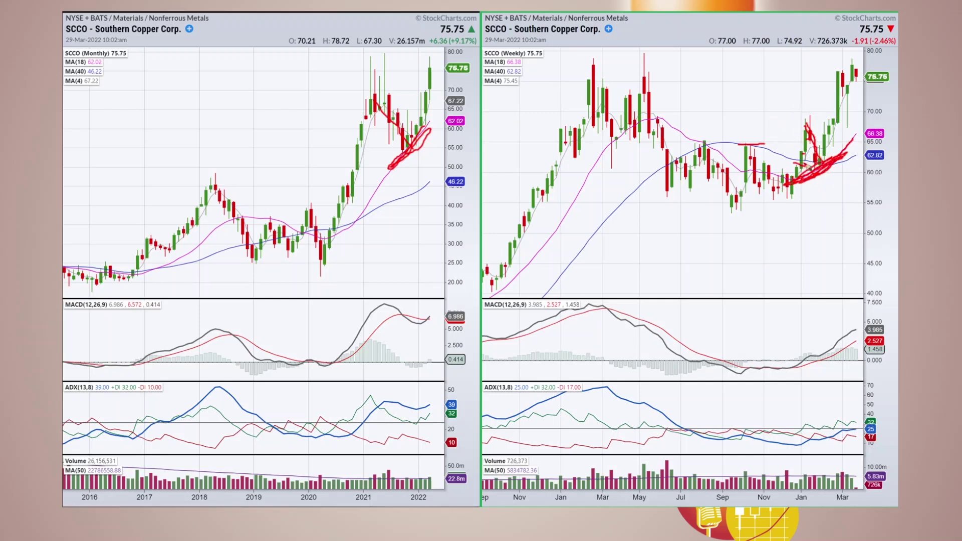
{"action": "mouse_move", "coordinate": [772, 189]}
{"action": "left_mouse_down"}
{"action": "mouse_move", "coordinate": [789, 173]}
{"action": "mouse_move", "coordinate": [771, 187]}
{"action": "left_mouse_up"}
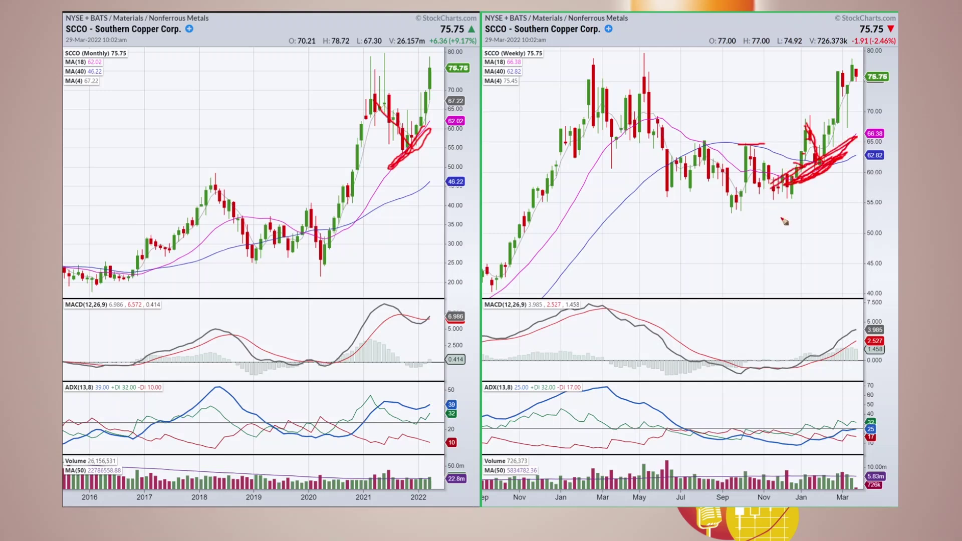
{"action": "key", "text": "e"}
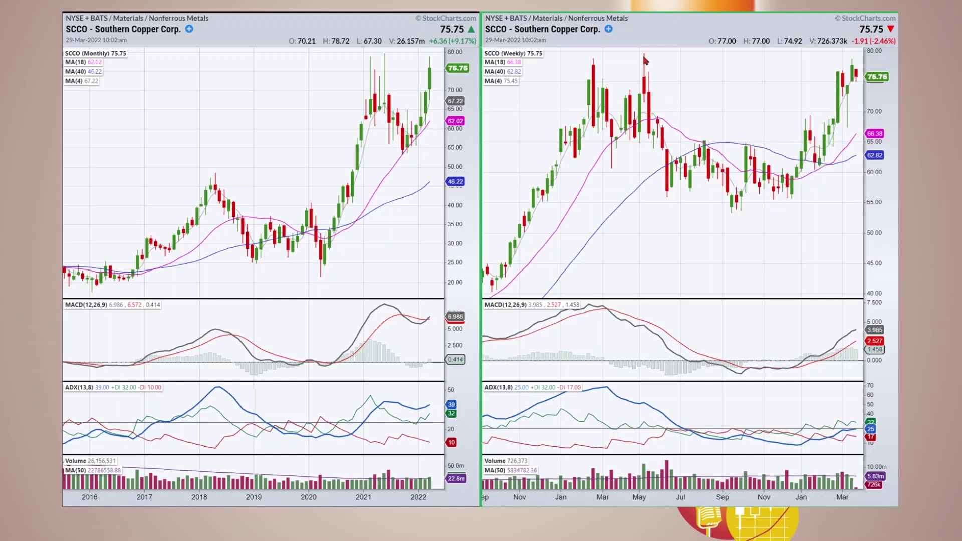
Annotate the weekly chart with a May-high downtrend line, January support, circled autumn price, MACD and ADX bases, and an upward arrow; clear the annotations.
{"action": "left_click_drag", "start_coordinate": [644, 56], "coordinate": [768, 224]}
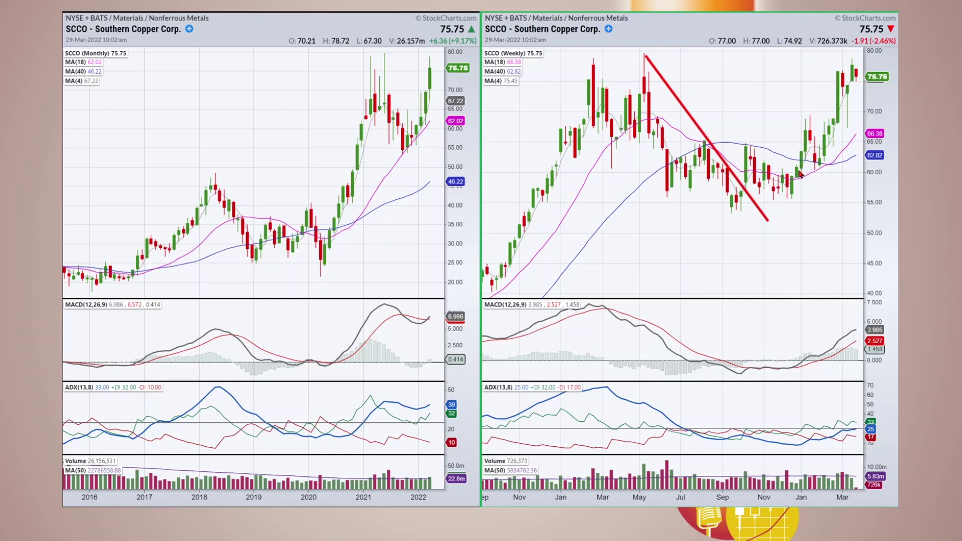
{"action": "left_click_drag", "start_coordinate": [802, 178], "coordinate": [839, 159]}
{"action": "mouse_move", "coordinate": [706, 338]}
{"action": "left_mouse_down"}
{"action": "mouse_move", "coordinate": [759, 357]}
{"action": "mouse_move", "coordinate": [804, 350]}
{"action": "left_mouse_up"}
{"action": "mouse_move", "coordinate": [796, 426]}
{"action": "left_mouse_down"}
{"action": "mouse_move", "coordinate": [741, 413]}
{"action": "mouse_move", "coordinate": [809, 444]}
{"action": "mouse_move", "coordinate": [777, 410]}
{"action": "left_mouse_up"}
{"action": "mouse_move", "coordinate": [757, 172]}
{"action": "left_mouse_down"}
{"action": "mouse_move", "coordinate": [756, 149]}
{"action": "mouse_move", "coordinate": [737, 157]}
{"action": "mouse_move", "coordinate": [759, 185]}
{"action": "mouse_move", "coordinate": [742, 185]}
{"action": "mouse_move", "coordinate": [804, 76]}
{"action": "mouse_move", "coordinate": [754, 90]}
{"action": "mouse_move", "coordinate": [811, 71]}
{"action": "mouse_move", "coordinate": [812, 93]}
{"action": "left_mouse_up"}
{"action": "mouse_move", "coordinate": [803, 358]}
{"action": "left_mouse_down"}
{"action": "mouse_move", "coordinate": [763, 352]}
{"action": "mouse_move", "coordinate": [733, 363]}
{"action": "mouse_move", "coordinate": [745, 377]}
{"action": "mouse_move", "coordinate": [803, 355]}
{"action": "left_mouse_up"}
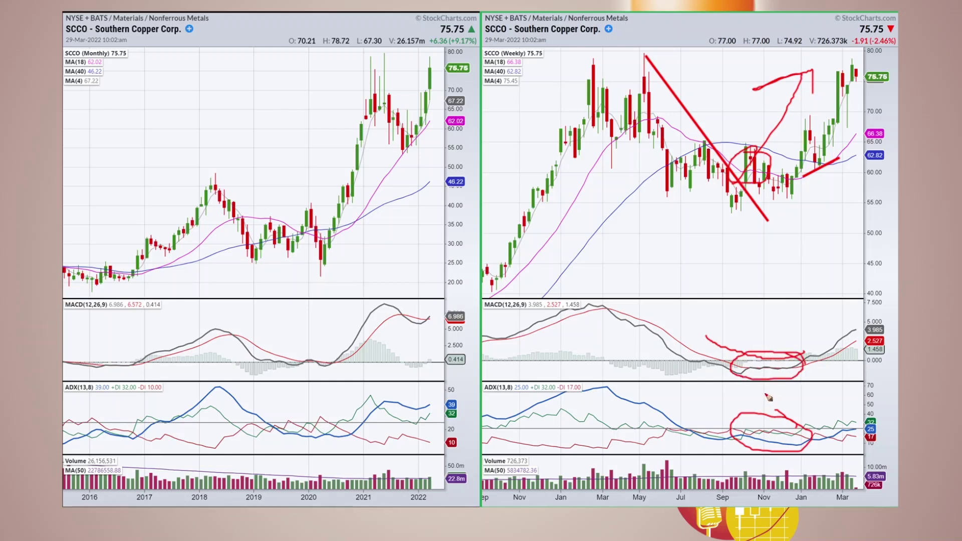
{"action": "key", "text": "e"}
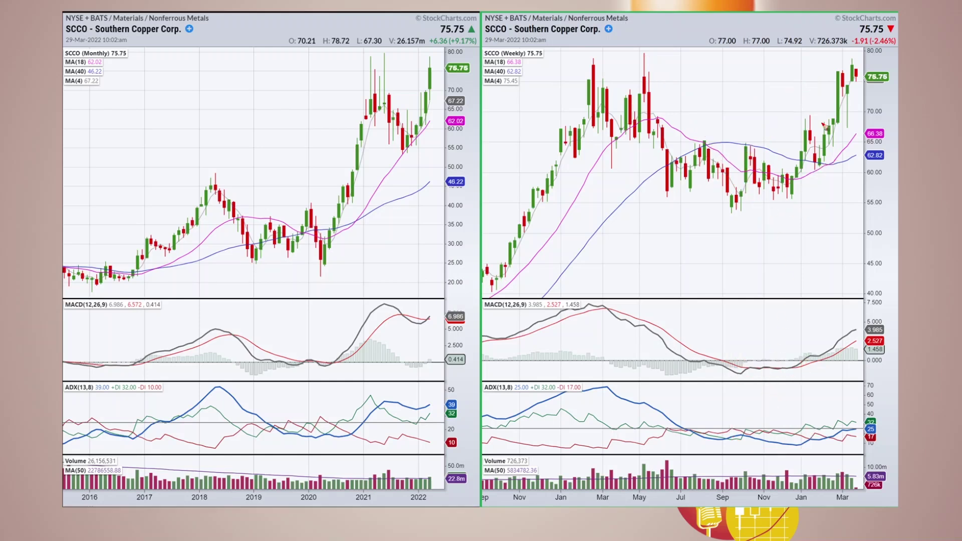
Circle the weekly January–February consolidation above the moving averages, mark the breakout from it with a horizontal line near 70, and clear the annotations.
{"action": "mouse_move", "coordinate": [835, 152]}
{"action": "left_mouse_down"}
{"action": "mouse_move", "coordinate": [789, 149]}
{"action": "mouse_move", "coordinate": [846, 159]}
{"action": "mouse_move", "coordinate": [821, 110]}
{"action": "mouse_move", "coordinate": [837, 136]}
{"action": "mouse_move", "coordinate": [809, 141]}
{"action": "mouse_move", "coordinate": [807, 179]}
{"action": "left_mouse_up"}
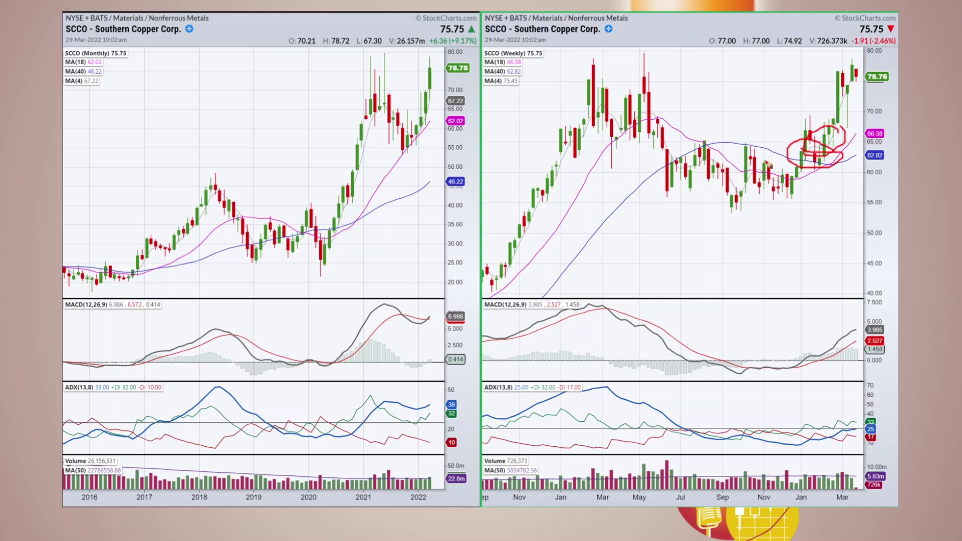
{"action": "key", "text": "Escape"}
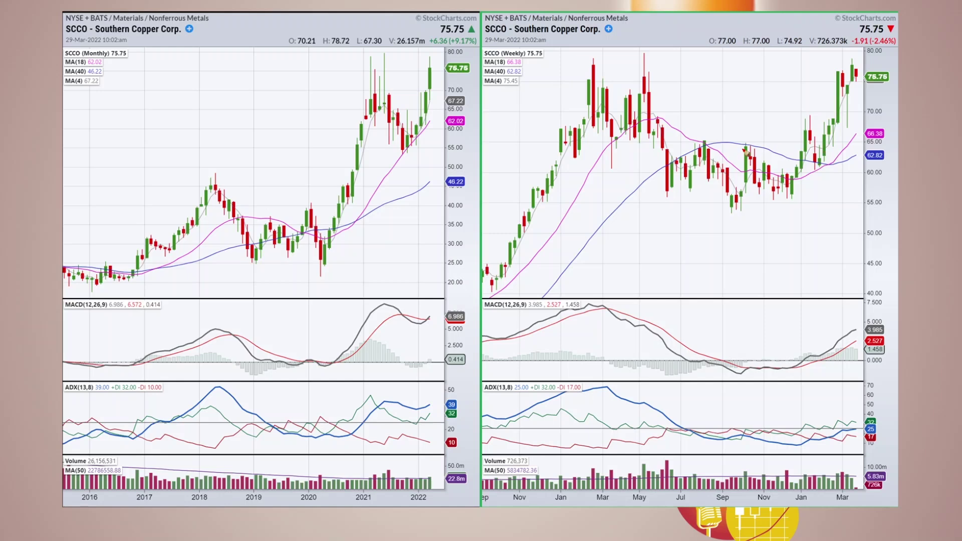
{"action": "mouse_move", "coordinate": [824, 155]}
{"action": "left_mouse_down"}
{"action": "mouse_move", "coordinate": [809, 139]}
{"action": "mouse_move", "coordinate": [806, 163]}
{"action": "mouse_move", "coordinate": [842, 159]}
{"action": "mouse_move", "coordinate": [835, 126]}
{"action": "mouse_move", "coordinate": [821, 142]}
{"action": "mouse_move", "coordinate": [838, 126]}
{"action": "mouse_move", "coordinate": [844, 147]}
{"action": "left_mouse_up"}
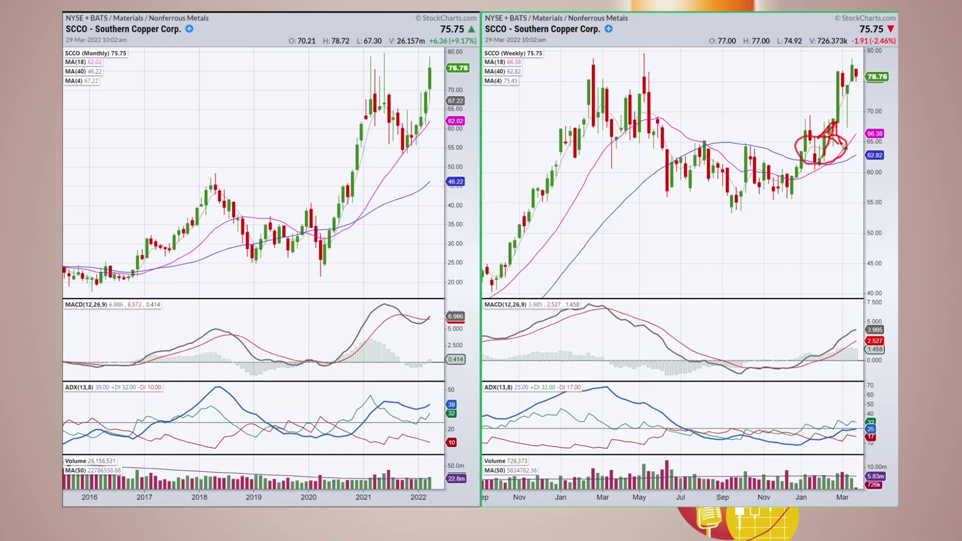
{"action": "left_click_drag", "start_coordinate": [793, 116], "coordinate": [848, 116]}
{"action": "key", "text": "e"}
Draw an upward arrow from the December low on the weekly chart, trace the matching monthly advance, and clear the annotations.
{"action": "mouse_move", "coordinate": [790, 185]}
{"action": "left_mouse_down"}
{"action": "mouse_move", "coordinate": [817, 118]}
{"action": "mouse_move", "coordinate": [796, 114]}
{"action": "mouse_move", "coordinate": [826, 99]}
{"action": "mouse_move", "coordinate": [834, 124]}
{"action": "left_mouse_up"}
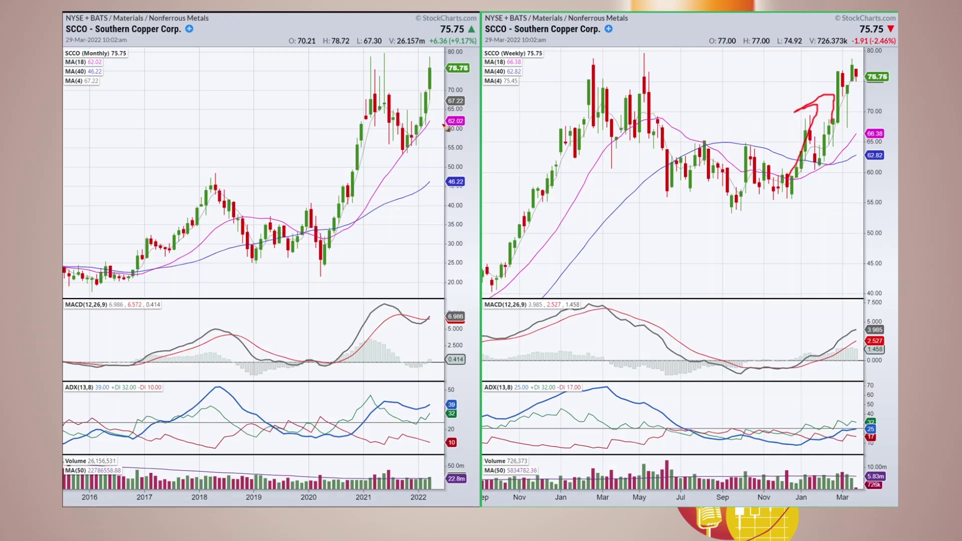
{"action": "mouse_move", "coordinate": [407, 154]}
{"action": "left_mouse_down"}
{"action": "mouse_move", "coordinate": [431, 111]}
{"action": "mouse_move", "coordinate": [413, 119]}
{"action": "mouse_move", "coordinate": [435, 125]}
{"action": "left_mouse_up"}
{"action": "key", "text": "e"}
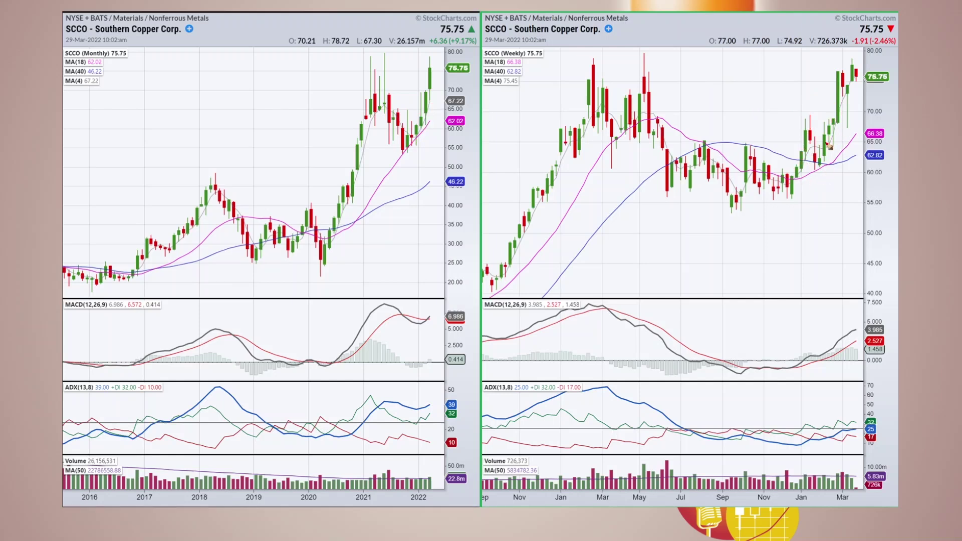
Mark the weekly autumn and January lows, draw a rising line connecting them, and clear the annotations.
{"action": "mouse_move", "coordinate": [775, 202]}
{"action": "left_mouse_down"}
{"action": "mouse_move", "coordinate": [798, 204]}
{"action": "mouse_move", "coordinate": [828, 173]}
{"action": "left_mouse_up"}
{"action": "left_click_drag", "start_coordinate": [726, 216], "coordinate": [756, 217]}
{"action": "mouse_move", "coordinate": [813, 168]}
{"action": "left_mouse_down"}
{"action": "mouse_move", "coordinate": [839, 160]}
{"action": "mouse_move", "coordinate": [824, 167]}
{"action": "mouse_move", "coordinate": [843, 171]}
{"action": "mouse_move", "coordinate": [861, 157]}
{"action": "mouse_move", "coordinate": [832, 175]}
{"action": "left_mouse_up"}
{"action": "key", "text": "e"}
{"action": "key", "text": "e"}
{"action": "mouse_move", "coordinate": [723, 212]}
{"action": "left_mouse_down"}
{"action": "mouse_move", "coordinate": [800, 199]}
{"action": "mouse_move", "coordinate": [824, 171]}
{"action": "left_mouse_up"}
{"action": "key", "text": "e"}
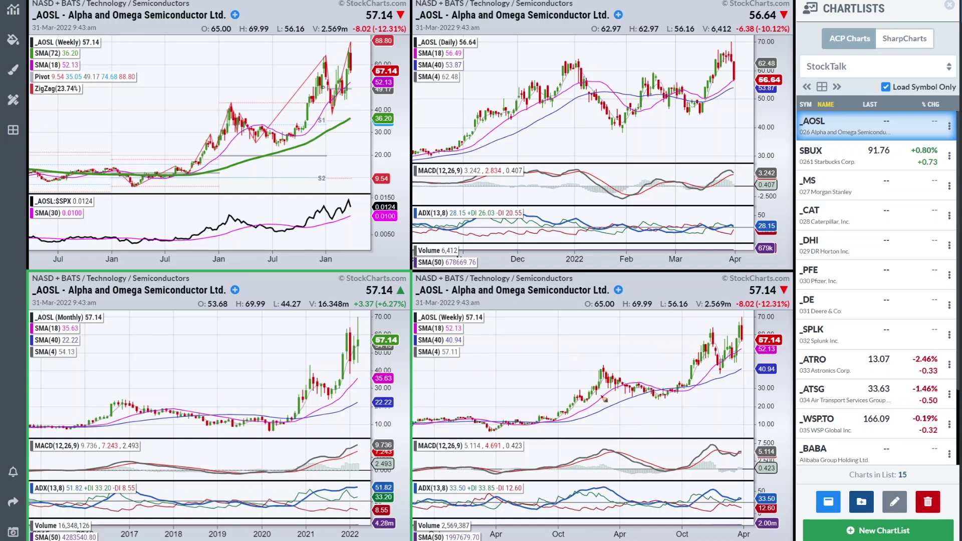
On the AOSL monthly chart, circle the 2021 price consolidation and the matching ADX and MACD areas.
{"action": "mouse_move", "coordinate": [337, 394]}
{"action": "left_mouse_down"}
{"action": "mouse_move", "coordinate": [312, 372]}
{"action": "mouse_move", "coordinate": [302, 389]}
{"action": "mouse_move", "coordinate": [332, 395]}
{"action": "left_mouse_up"}
{"action": "mouse_move", "coordinate": [340, 492]}
{"action": "left_mouse_down"}
{"action": "mouse_move", "coordinate": [308, 490]}
{"action": "mouse_move", "coordinate": [321, 511]}
{"action": "mouse_move", "coordinate": [341, 493]}
{"action": "left_mouse_up"}
{"action": "mouse_move", "coordinate": [331, 450]}
{"action": "left_mouse_down"}
{"action": "mouse_move", "coordinate": [321, 473]}
{"action": "mouse_move", "coordinate": [333, 443]}
{"action": "left_mouse_up"}
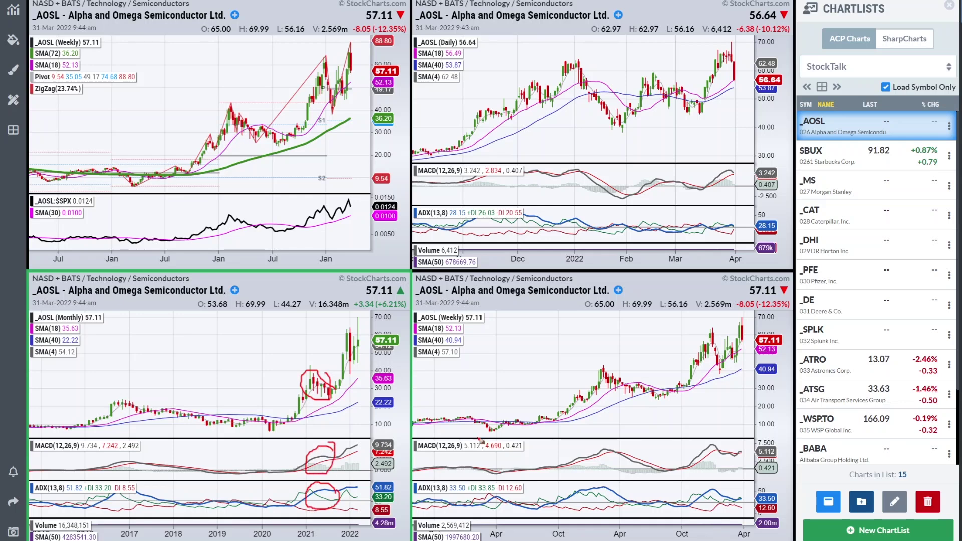
Circle the MACD and ADX bases before October on the weekly chart and trace the price pullback from the early-2021 high.
{"action": "mouse_move", "coordinate": [674, 474]}
{"action": "left_mouse_down"}
{"action": "mouse_move", "coordinate": [651, 466]}
{"action": "mouse_move", "coordinate": [666, 476]}
{"action": "mouse_move", "coordinate": [680, 453]}
{"action": "left_mouse_up"}
{"action": "mouse_move", "coordinate": [673, 504]}
{"action": "left_mouse_down"}
{"action": "mouse_move", "coordinate": [655, 511]}
{"action": "mouse_move", "coordinate": [672, 501]}
{"action": "left_mouse_up"}
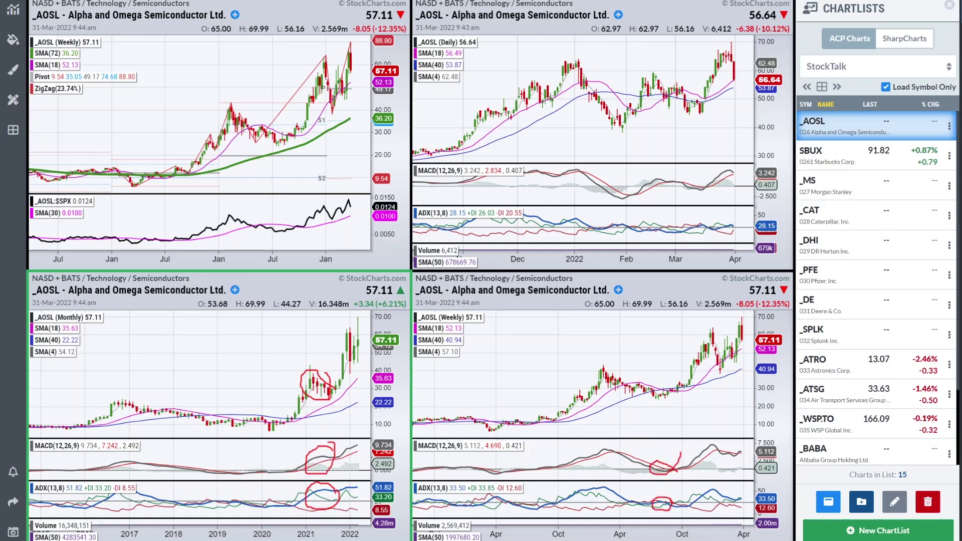
{"action": "mouse_move", "coordinate": [615, 381]}
{"action": "left_mouse_down"}
{"action": "mouse_move", "coordinate": [639, 397]}
{"action": "mouse_move", "coordinate": [681, 399]}
{"action": "left_mouse_up"}
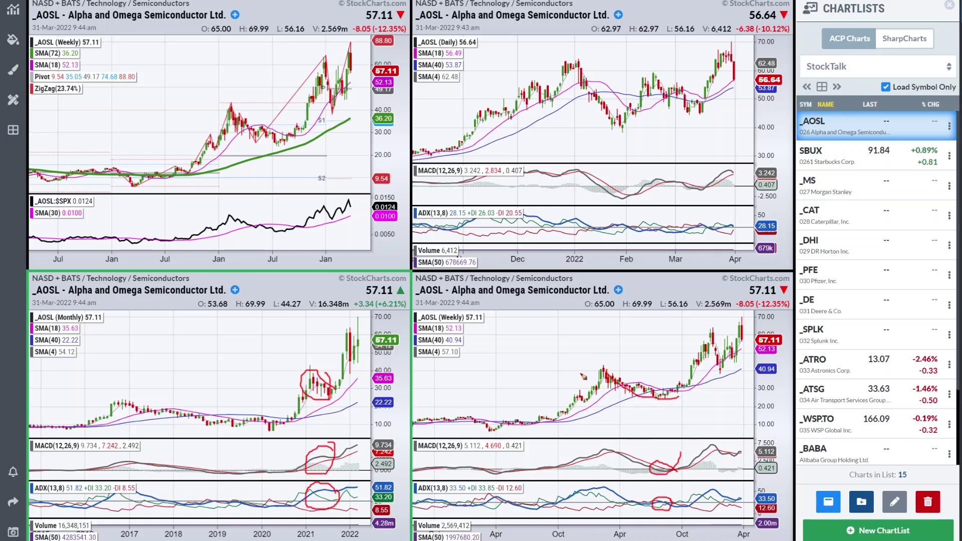
Mark the October MACD and price turns on the weekly chart, draw a rising line beneath the monthly advance, and clear the annotations.
{"action": "mouse_move", "coordinate": [695, 474]}
{"action": "left_mouse_down"}
{"action": "mouse_move", "coordinate": [682, 466]}
{"action": "mouse_move", "coordinate": [694, 473]}
{"action": "left_mouse_up"}
{"action": "mouse_move", "coordinate": [690, 405]}
{"action": "left_mouse_down"}
{"action": "mouse_move", "coordinate": [683, 385]}
{"action": "mouse_move", "coordinate": [674, 395]}
{"action": "mouse_move", "coordinate": [669, 388]}
{"action": "mouse_move", "coordinate": [696, 389]}
{"action": "left_mouse_up"}
{"action": "left_click_drag", "start_coordinate": [309, 416], "coordinate": [364, 380]}
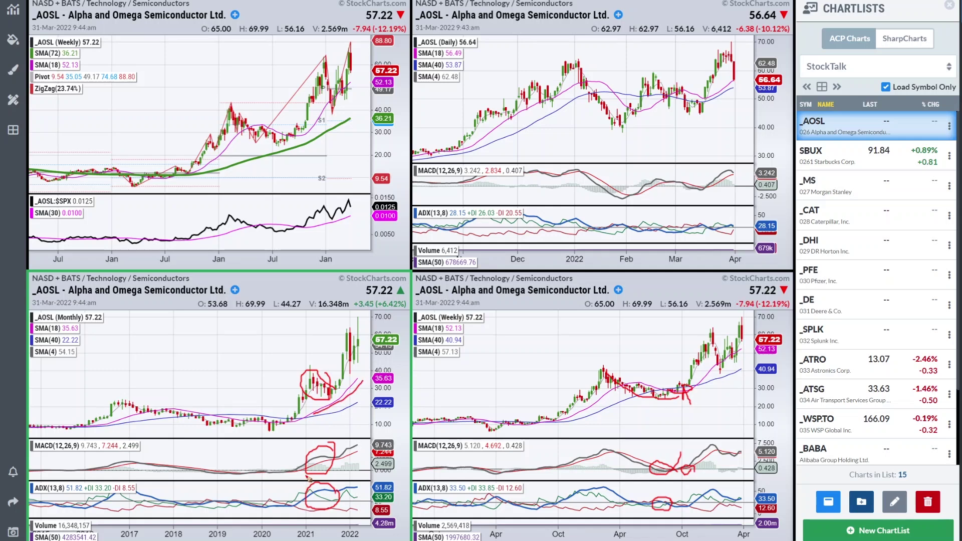
{"action": "key", "text": "e"}
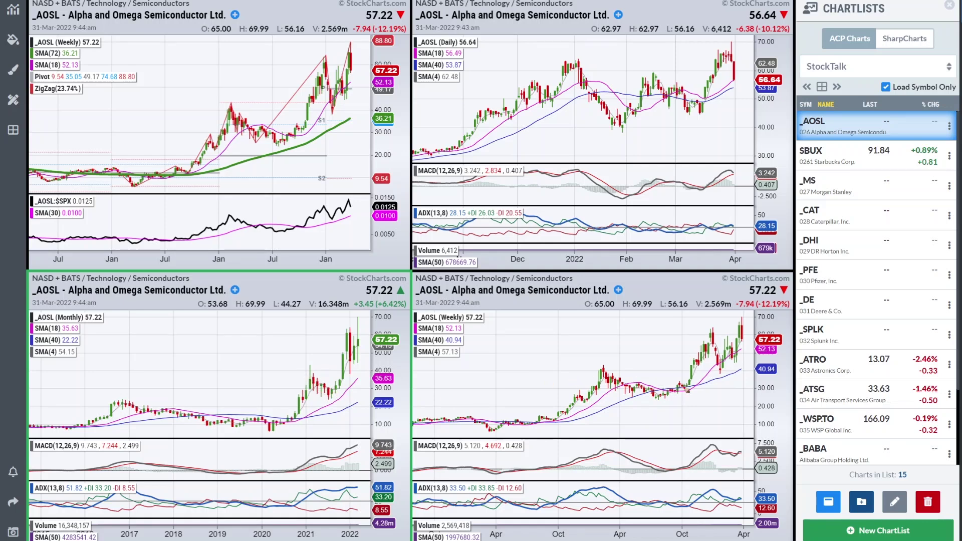
Circle the latest price swings near the weekly chart's highs, clear the circle, and mark the recent dip and rebound.
{"action": "mouse_move", "coordinate": [748, 340]}
{"action": "left_mouse_down"}
{"action": "mouse_move", "coordinate": [730, 321]}
{"action": "mouse_move", "coordinate": [708, 335]}
{"action": "mouse_move", "coordinate": [724, 363]}
{"action": "mouse_move", "coordinate": [743, 327]}
{"action": "left_mouse_up"}
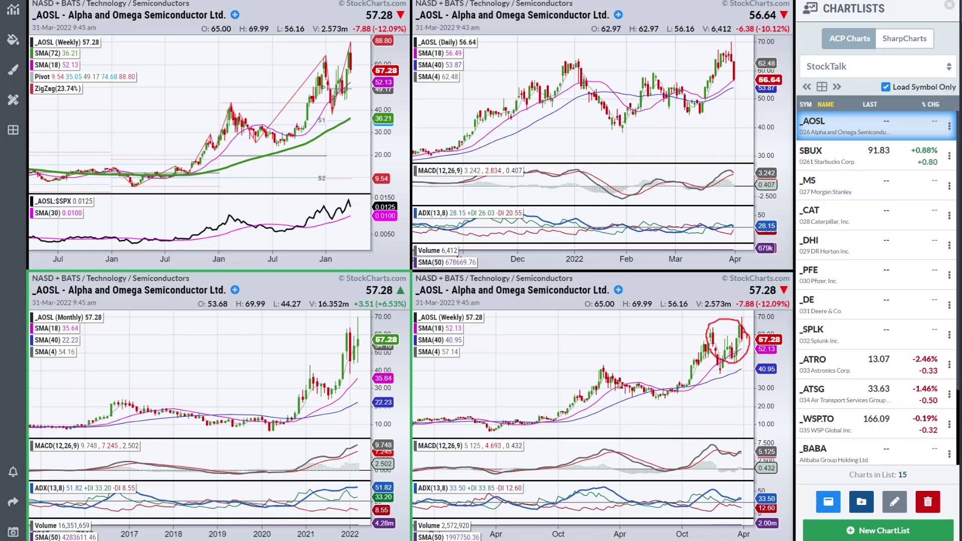
{"action": "key", "text": "Escape"}
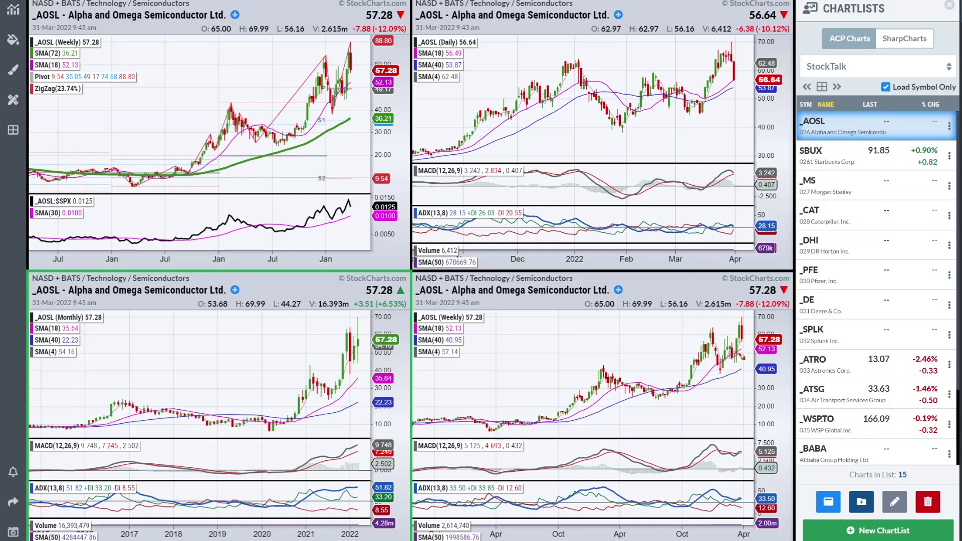
{"action": "mouse_move", "coordinate": [708, 328]}
{"action": "left_mouse_down"}
{"action": "mouse_move", "coordinate": [718, 373]}
{"action": "mouse_move", "coordinate": [730, 329]}
{"action": "left_mouse_up"}
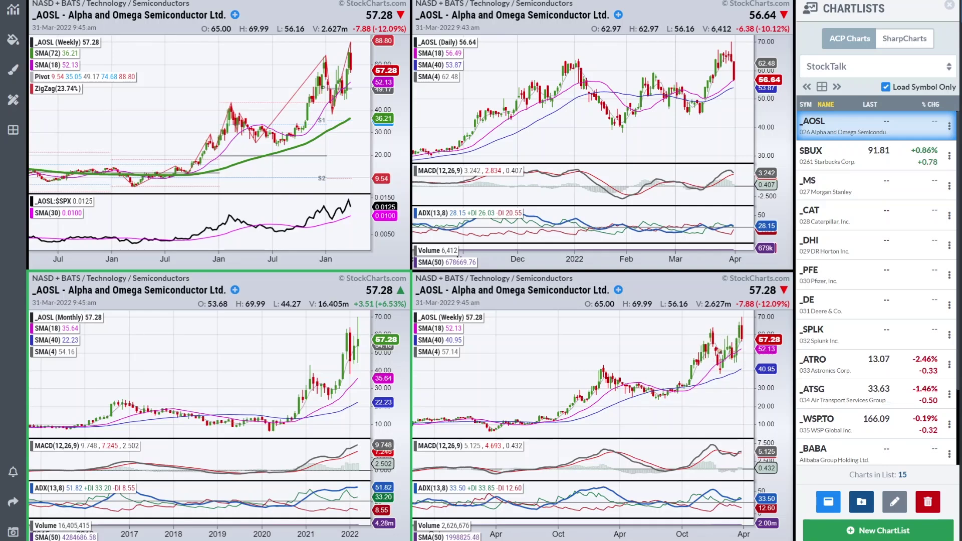
{"action": "mouse_move", "coordinate": [723, 344]}
{"action": "left_mouse_down"}
{"action": "mouse_move", "coordinate": [736, 363]}
{"action": "mouse_move", "coordinate": [739, 334]}
{"action": "left_mouse_up"}
Mark a horizontal level across the AOSL daily chart's highs and inspect the daily chart enlarged and over different time ranges.
{"action": "left_click_drag", "start_coordinate": [550, 67], "coordinate": [747, 67]}
{"action": "mouse_move", "coordinate": [660, 212]}
{"action": "left_click", "coordinate": [634, 235]}
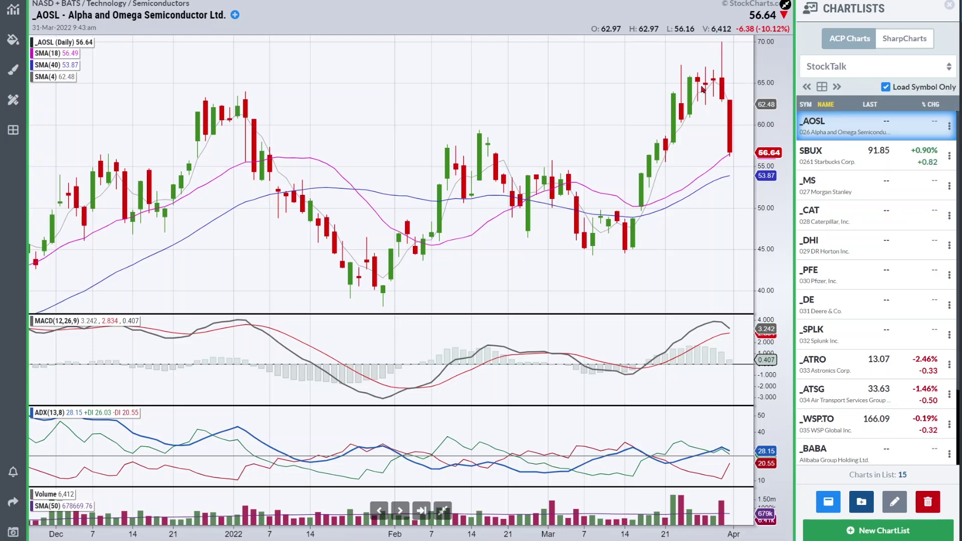
{"action": "scroll", "coordinate": [702, 91], "scroll_direction": "down", "scroll_amount": 3}
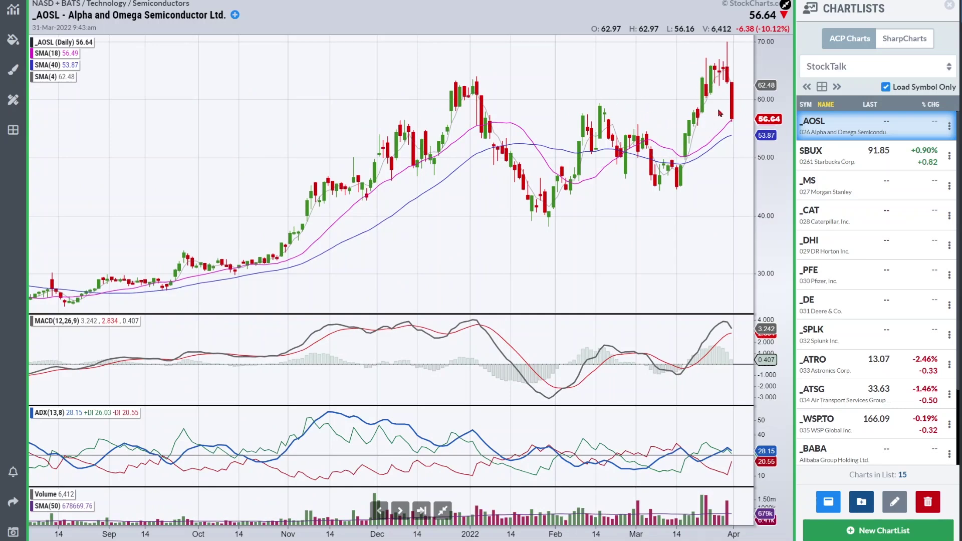
{"action": "left_click", "coordinate": [443, 511]}
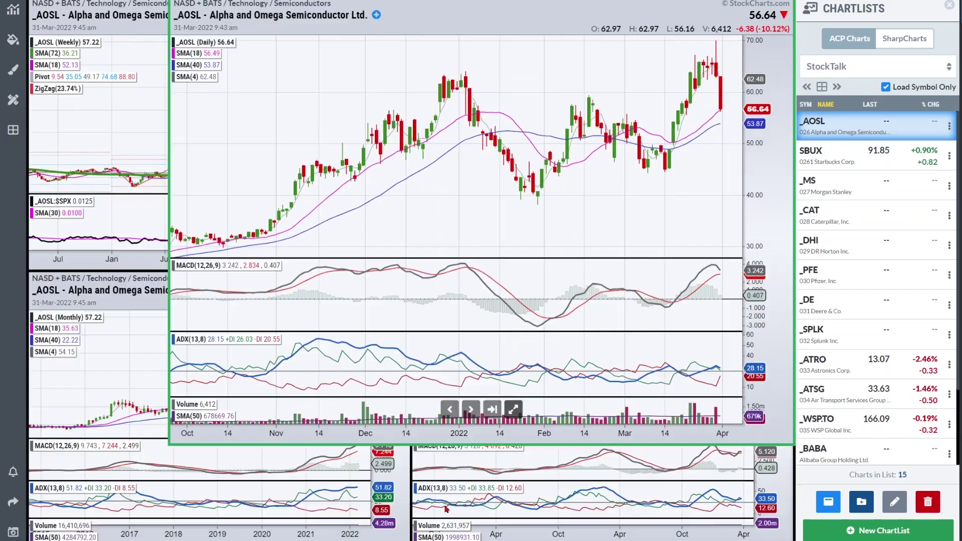
{"action": "scroll", "coordinate": [696, 100], "scroll_direction": "down", "scroll_amount": 3}
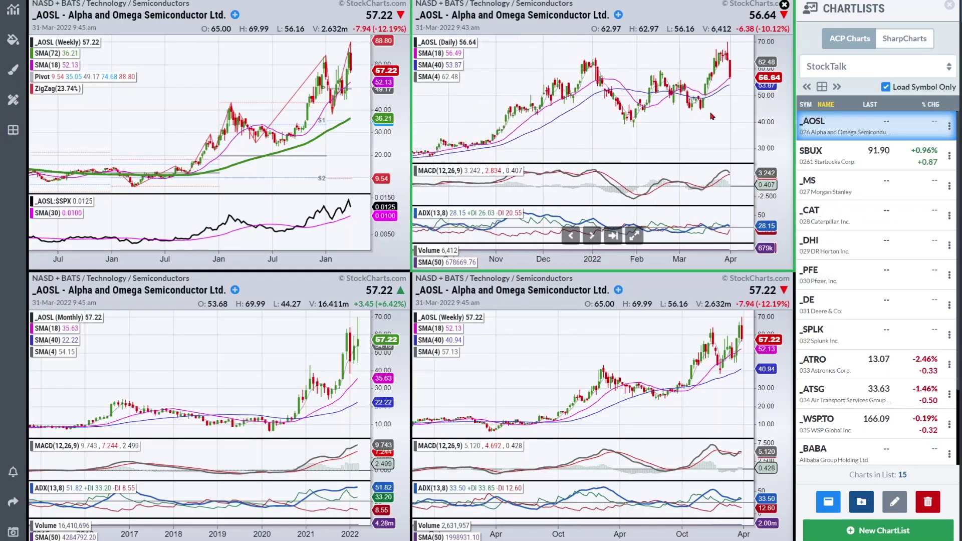
{"action": "scroll", "coordinate": [711, 116], "scroll_direction": "up", "scroll_amount": 3}
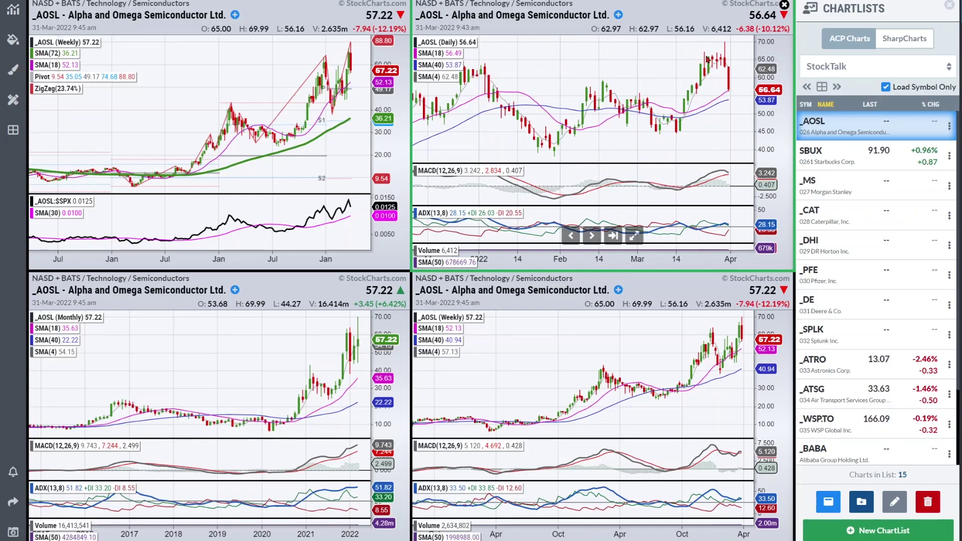
Load SBUX, draw a horizontal line near 95 from the 2019 high on its enlarged weekly chart, clear it, and restore the four-chart layout.
{"action": "key", "text": "Down"}
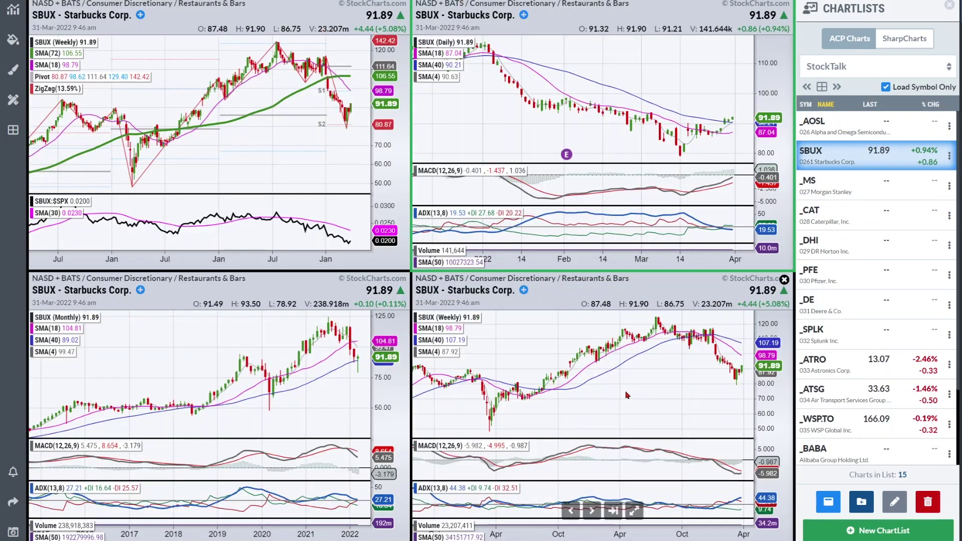
{"action": "left_click", "coordinate": [633, 511]}
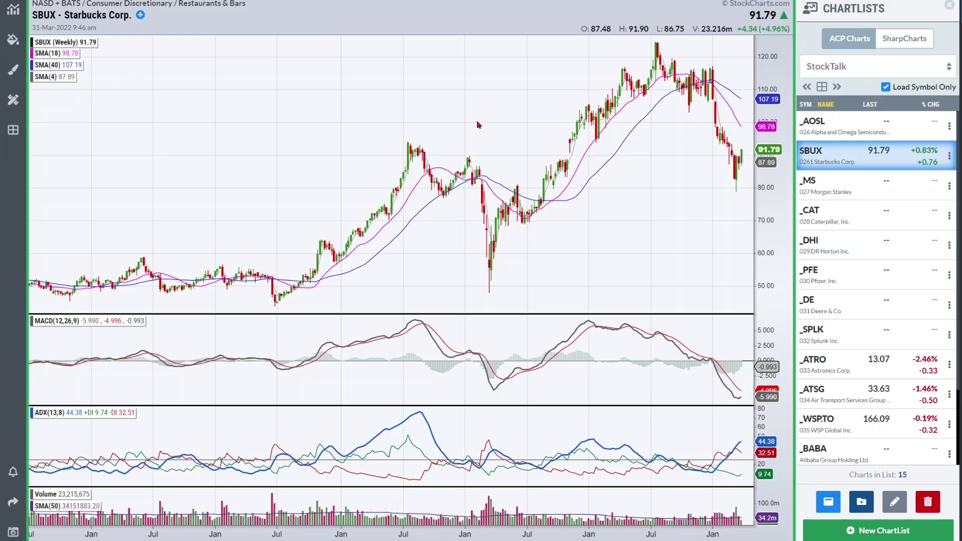
{"action": "left_click_drag", "start_coordinate": [383, 139], "coordinate": [744, 142]}
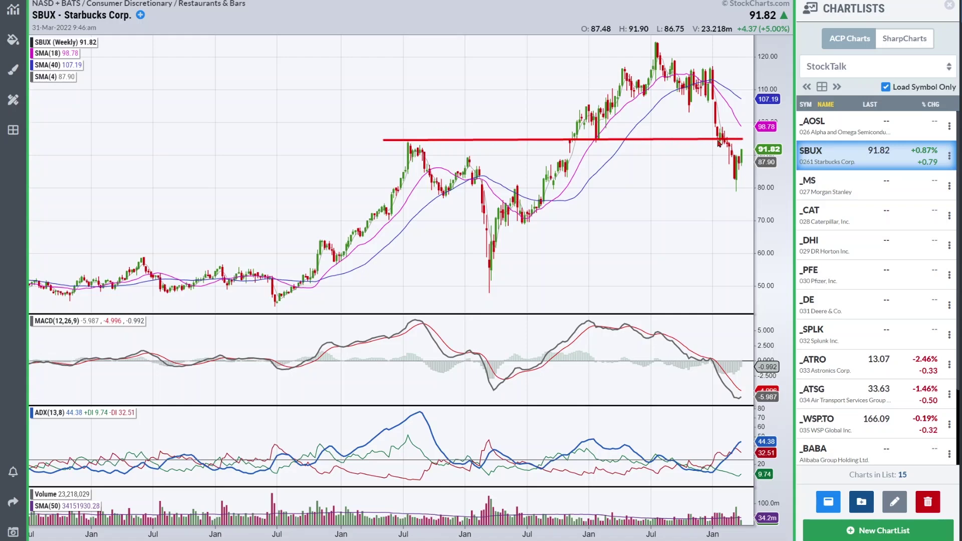
{"action": "key", "text": "Delete"}
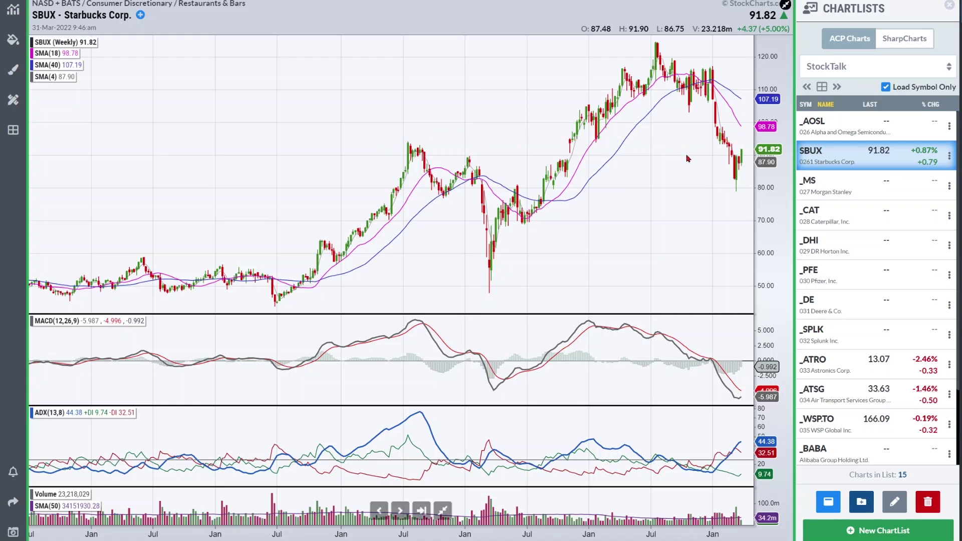
{"action": "scroll", "coordinate": [686, 158], "scroll_direction": "up", "scroll_amount": 3}
{"action": "scroll", "coordinate": [686, 157], "scroll_direction": "down", "scroll_amount": 3}
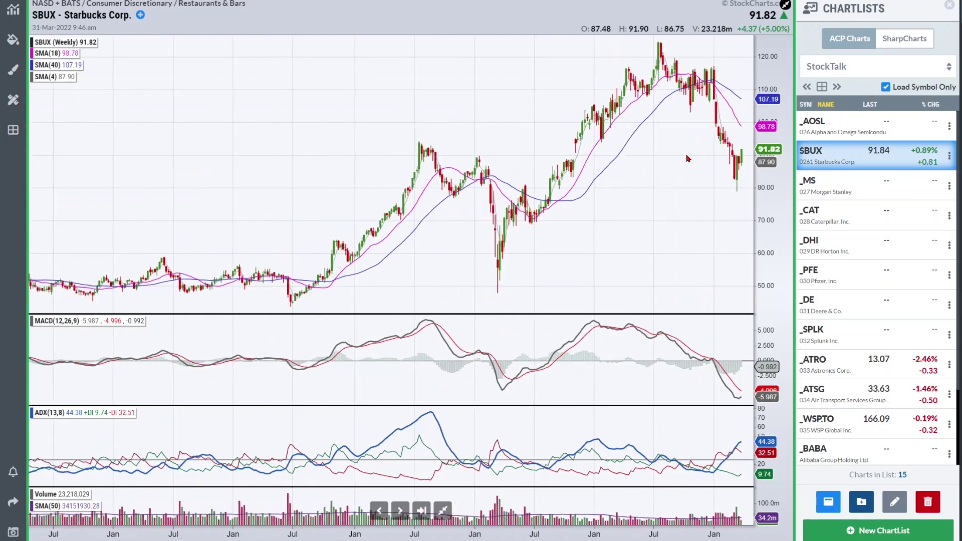
{"action": "left_click", "coordinate": [442, 510]}
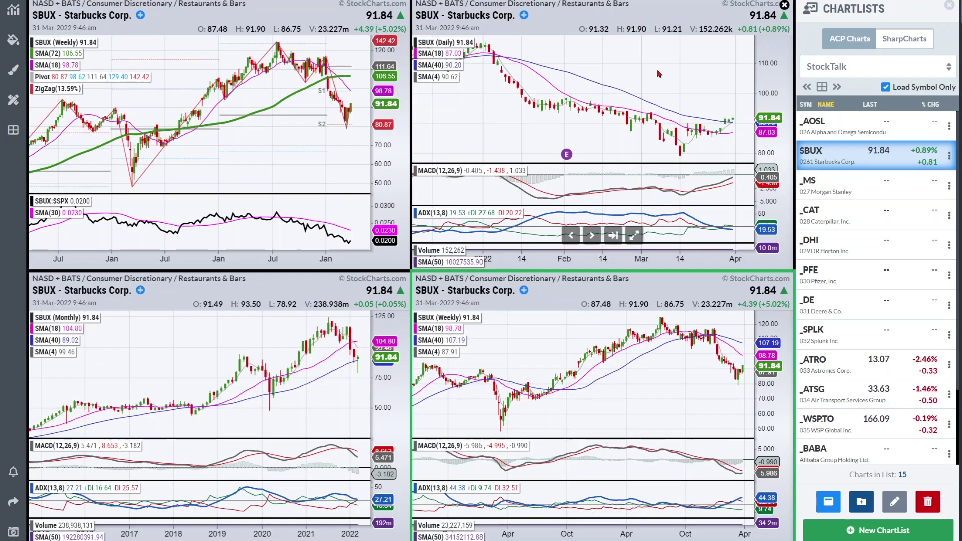
Examine the SBUX daily chart's longer downtrend and its past and upcoming earnings markers.
{"action": "scroll", "coordinate": [657, 75], "scroll_direction": "down", "scroll_amount": 2}
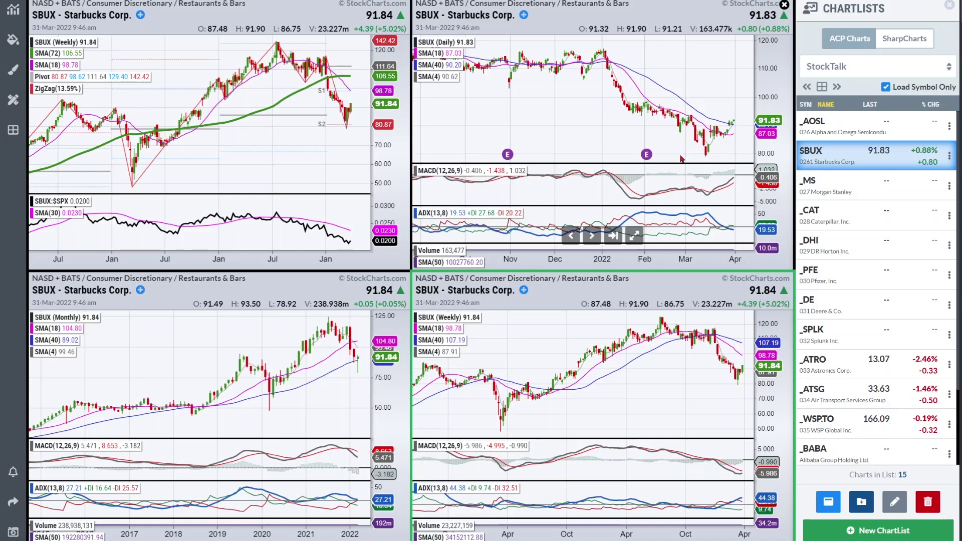
{"action": "mouse_move", "coordinate": [645, 156]}
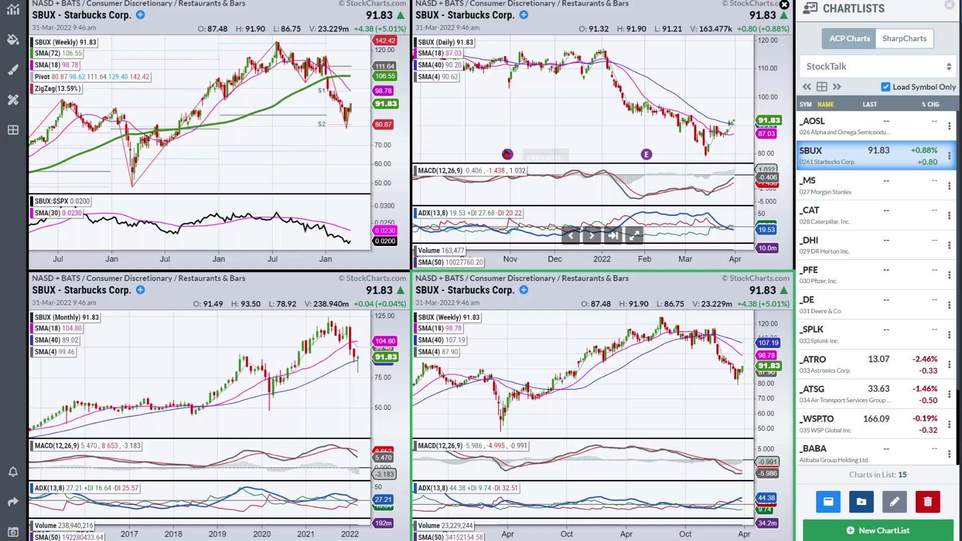
{"action": "scroll", "coordinate": [682, 81], "scroll_direction": "right", "scroll_amount": 5}
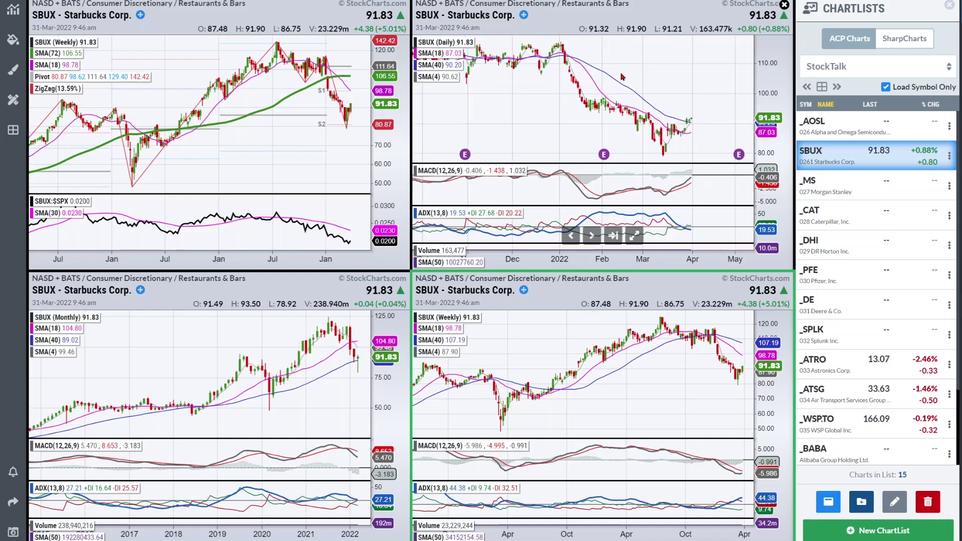
{"action": "mouse_move", "coordinate": [707, 157]}
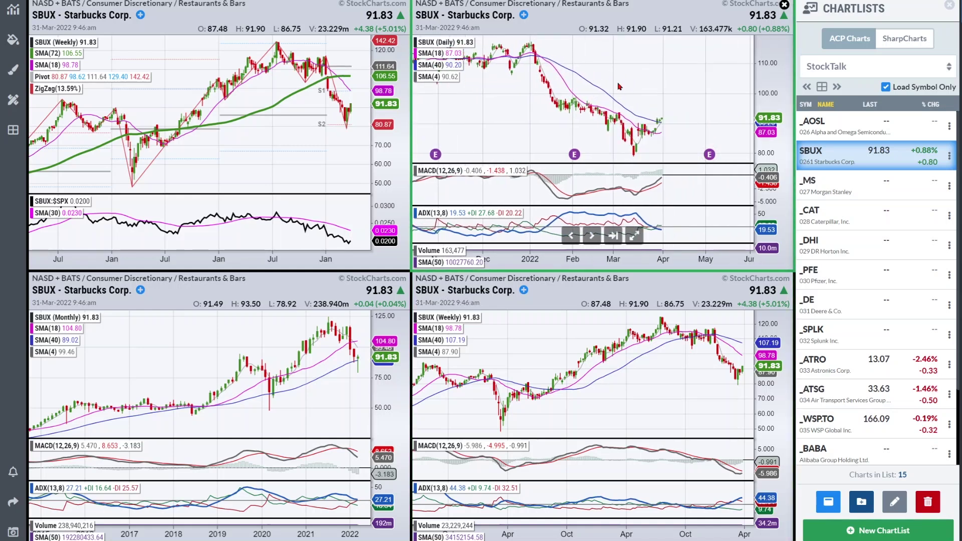
{"action": "scroll", "coordinate": [585, 109], "scroll_direction": "left", "scroll_amount": 5}
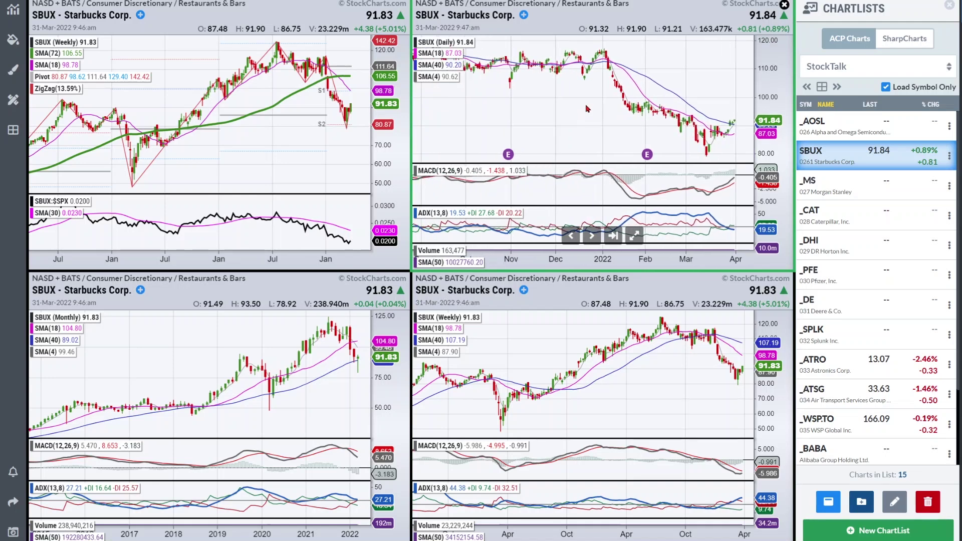
Load Morgan Stanley and examine its enlarged monthly chart, both close up and back to 2006.
{"action": "key", "text": "Down"}
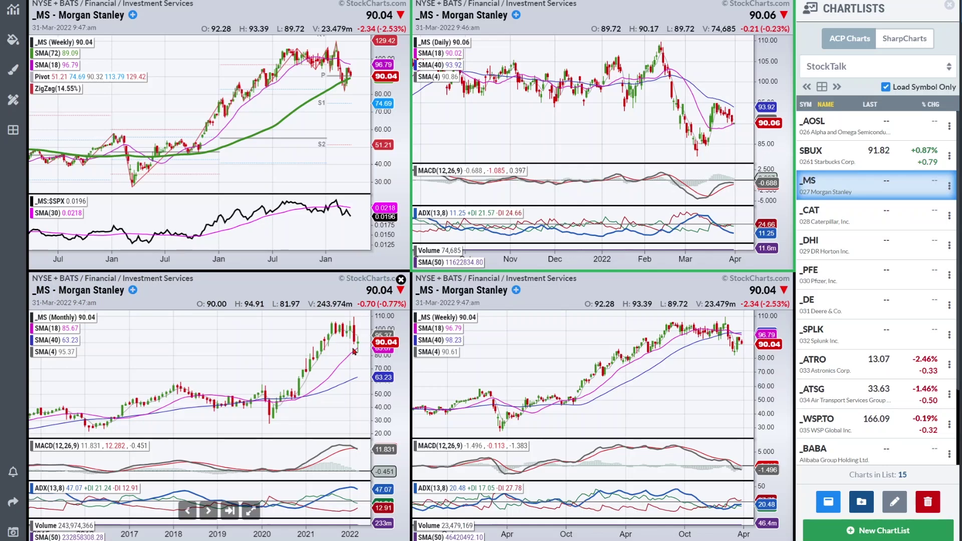
{"action": "left_click", "coordinate": [251, 510]}
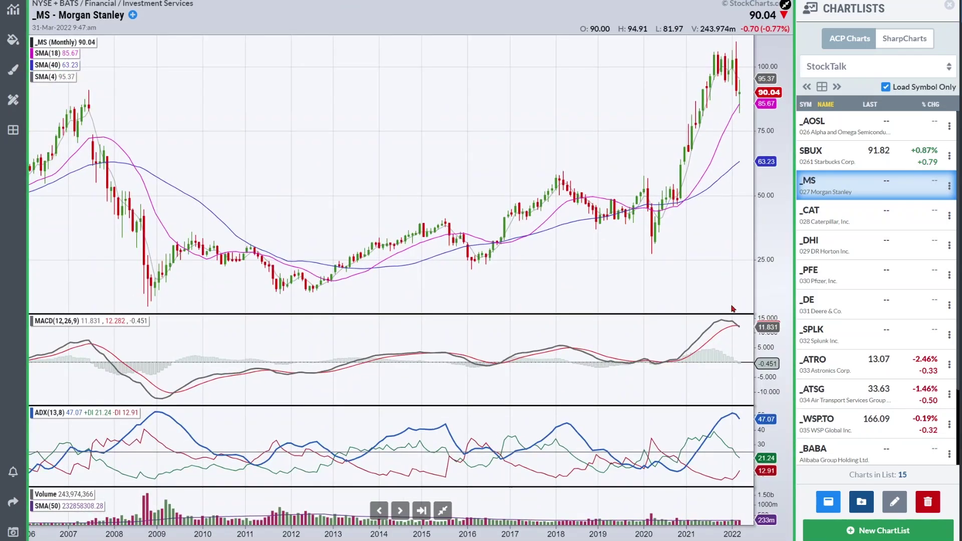
{"action": "scroll", "coordinate": [726, 327], "scroll_direction": "up", "scroll_amount": 2}
{"action": "scroll", "coordinate": [726, 327], "scroll_direction": "up", "scroll_amount": 2}
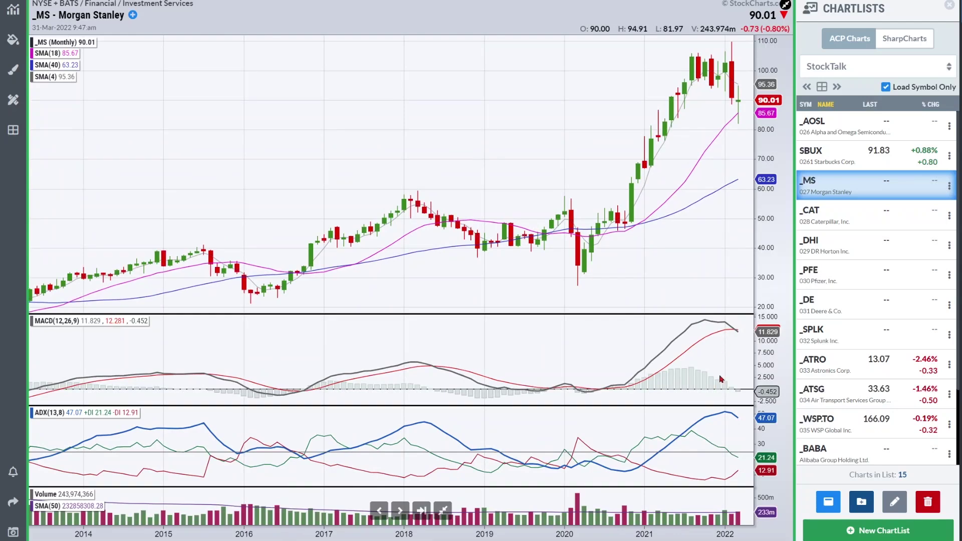
{"action": "scroll", "coordinate": [715, 225], "scroll_direction": "down", "scroll_amount": 4}
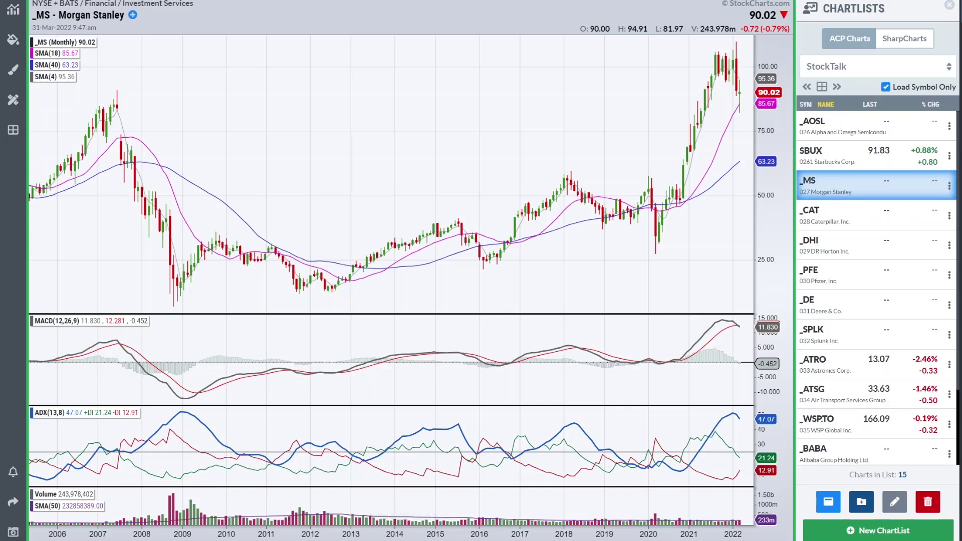
Sketch possible price paths from the latest monthly bars near the 18-month average, clear them, and restore the four-chart layout.
{"action": "left_click_drag", "start_coordinate": [741, 104], "coordinate": [764, 31]}
{"action": "mouse_move", "coordinate": [741, 92]}
{"action": "left_mouse_down"}
{"action": "mouse_move", "coordinate": [758, 65]}
{"action": "mouse_move", "coordinate": [759, 79]}
{"action": "mouse_move", "coordinate": [778, 86]}
{"action": "left_mouse_up"}
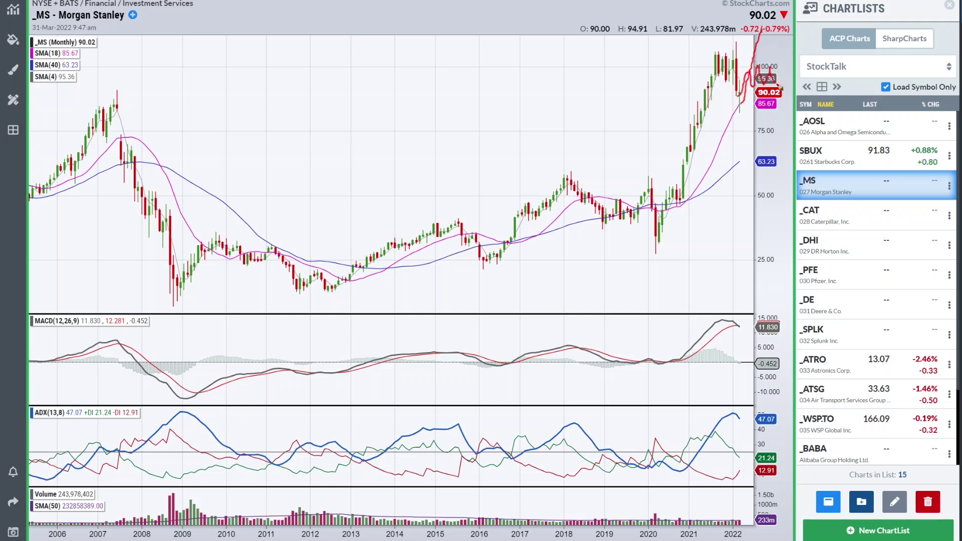
{"action": "key", "text": "Escape"}
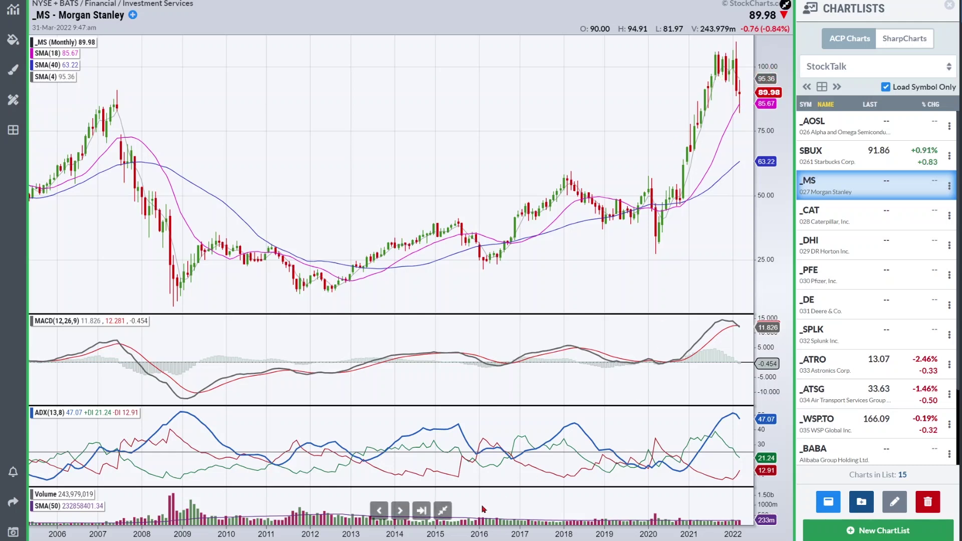
{"action": "left_click", "coordinate": [443, 509]}
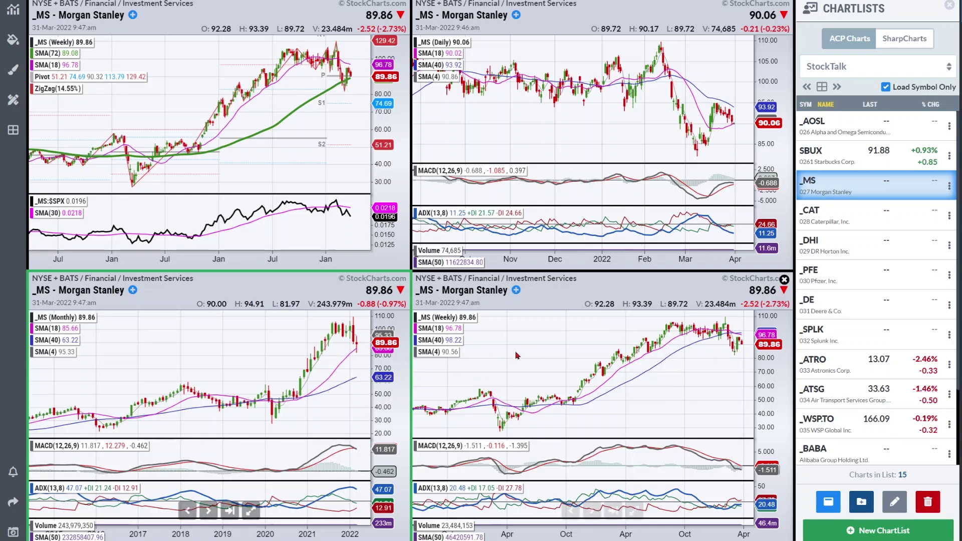
Load Caterpillar and examine its enlarged weekly chart over longer and shorter time ranges.
{"action": "key", "text": "Down"}
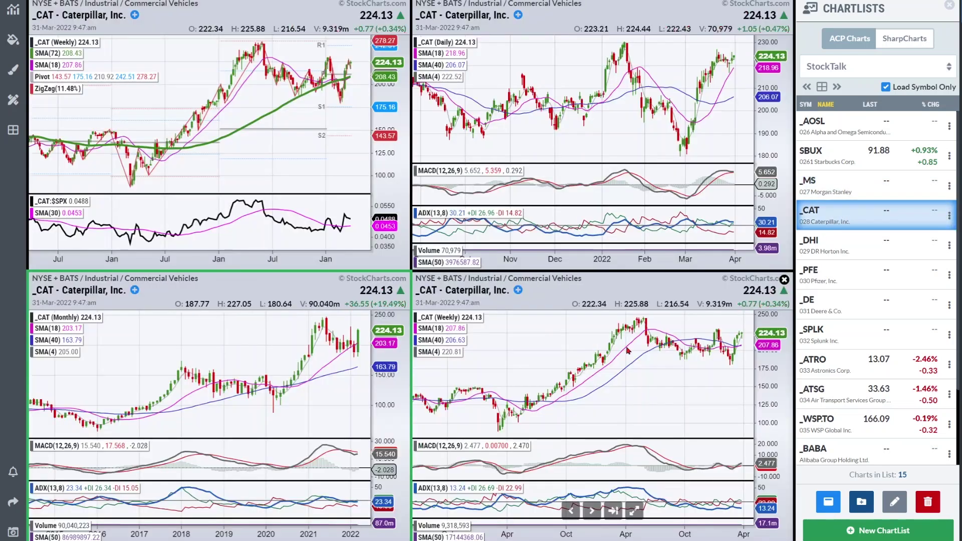
{"action": "left_click", "coordinate": [634, 510]}
{"action": "scroll", "coordinate": [685, 220], "scroll_direction": "down", "scroll_amount": 3}
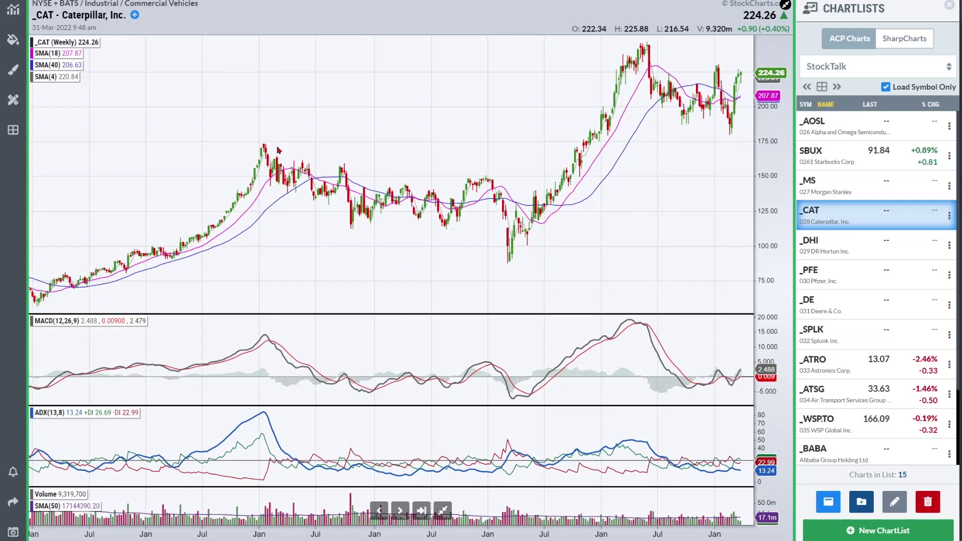
{"action": "scroll", "coordinate": [619, 176], "scroll_direction": "up", "scroll_amount": 3}
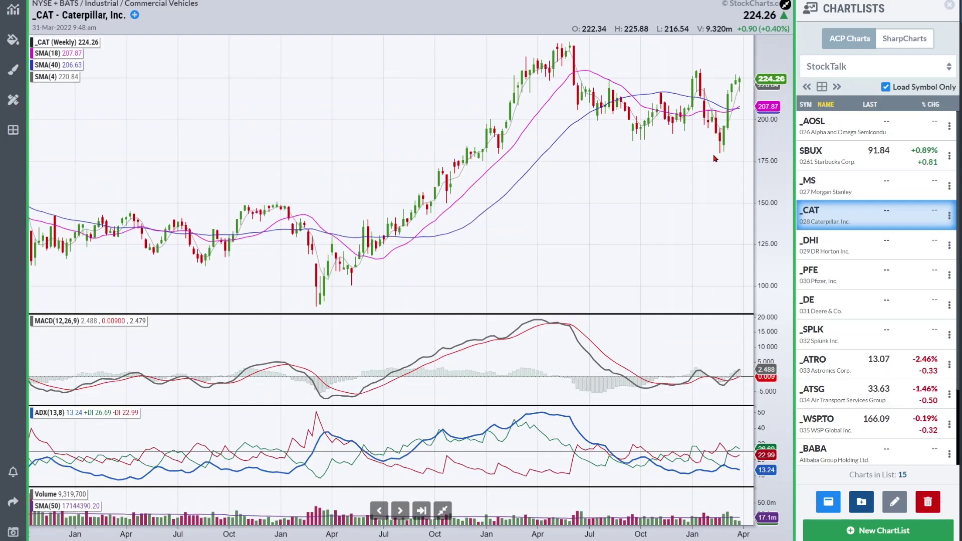
{"action": "scroll", "coordinate": [682, 173], "scroll_direction": "down", "scroll_amount": 3}
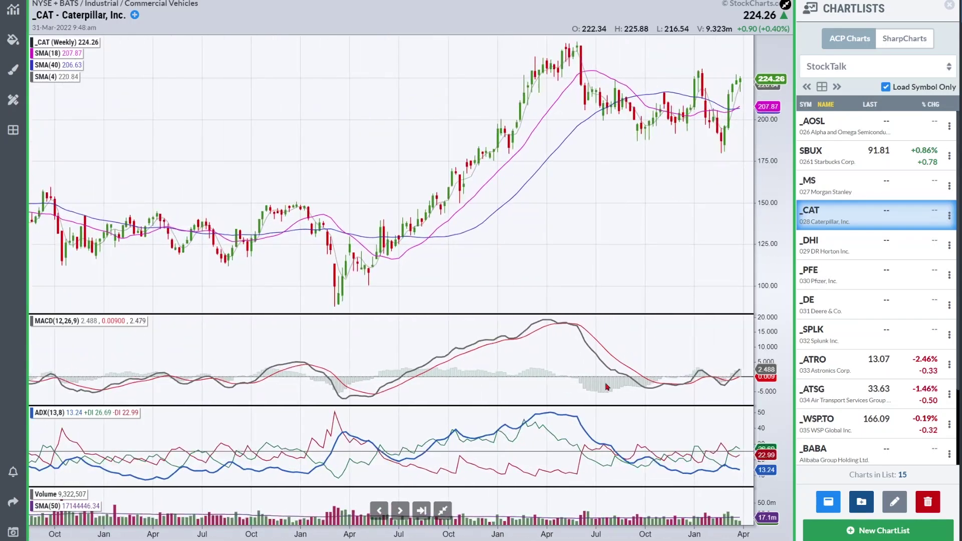
Restore the four-chart layout and examine Caterpillar's daily chart over a shorter range and its weekly chart over a longer one.
{"action": "left_click", "coordinate": [443, 510]}
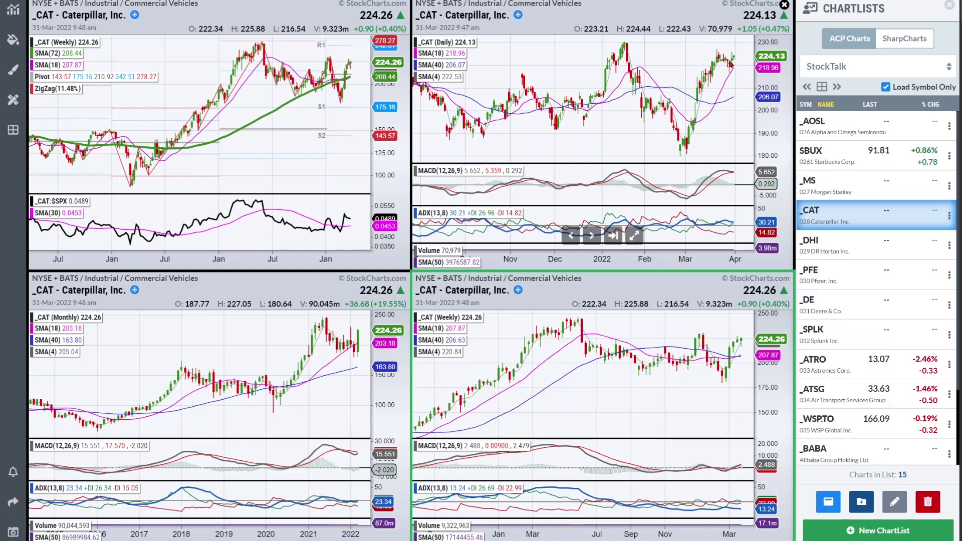
{"action": "scroll", "coordinate": [729, 87], "scroll_direction": "up", "scroll_amount": 4}
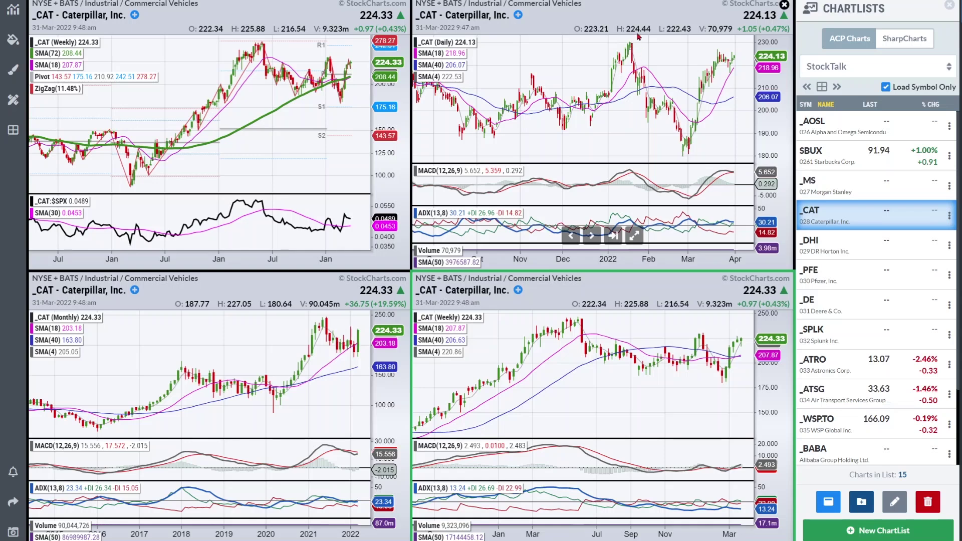
{"action": "scroll", "coordinate": [700, 102], "scroll_direction": "up", "scroll_amount": 3}
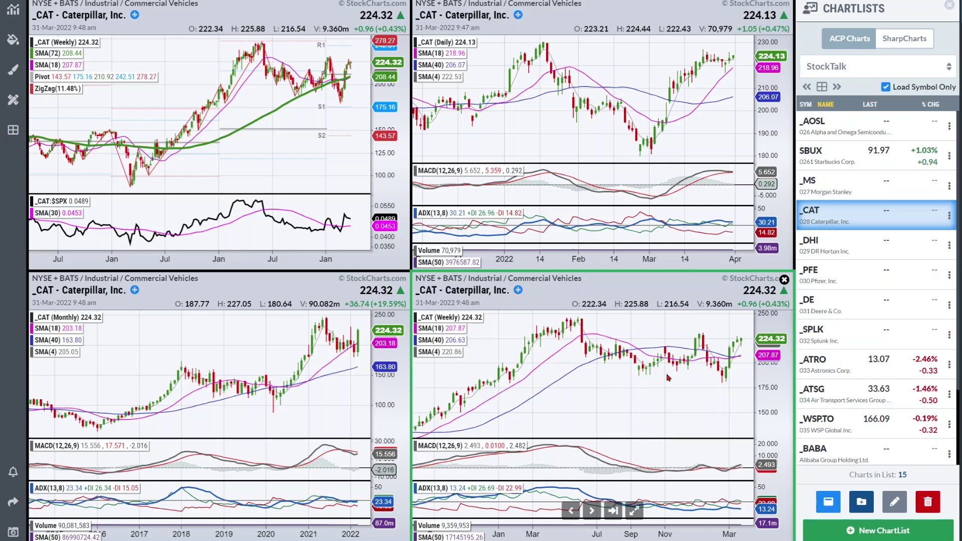
{"action": "scroll", "coordinate": [666, 377], "scroll_direction": "down", "scroll_amount": 3}
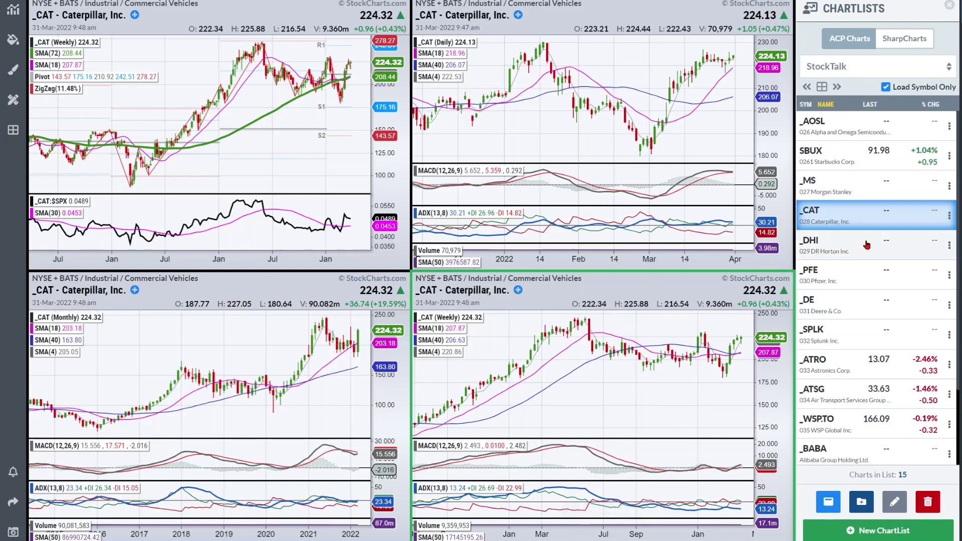
Load DR Horton and examine its enlarged monthly chart and its enlarged weekly pivot and relative-strength chart.
{"action": "key", "text": "Down"}
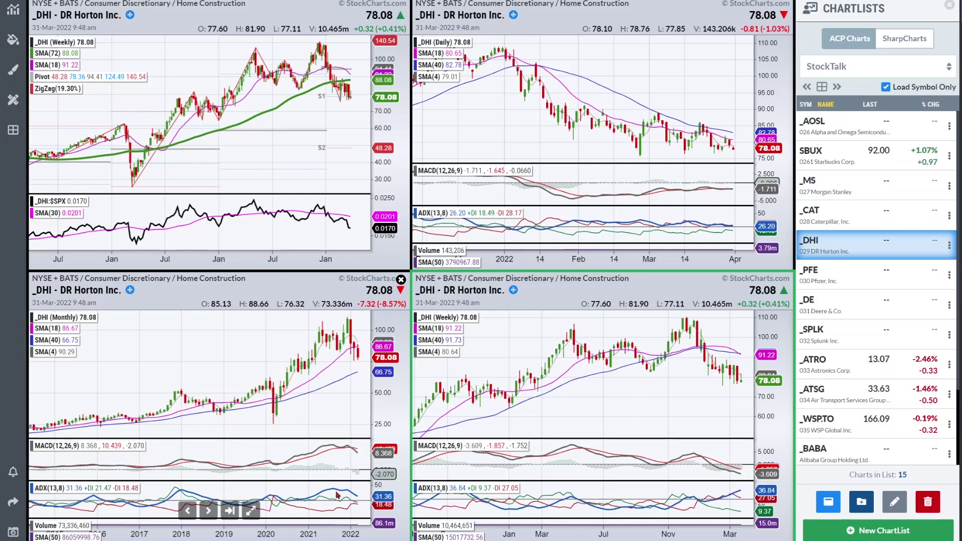
{"action": "left_click", "coordinate": [250, 510]}
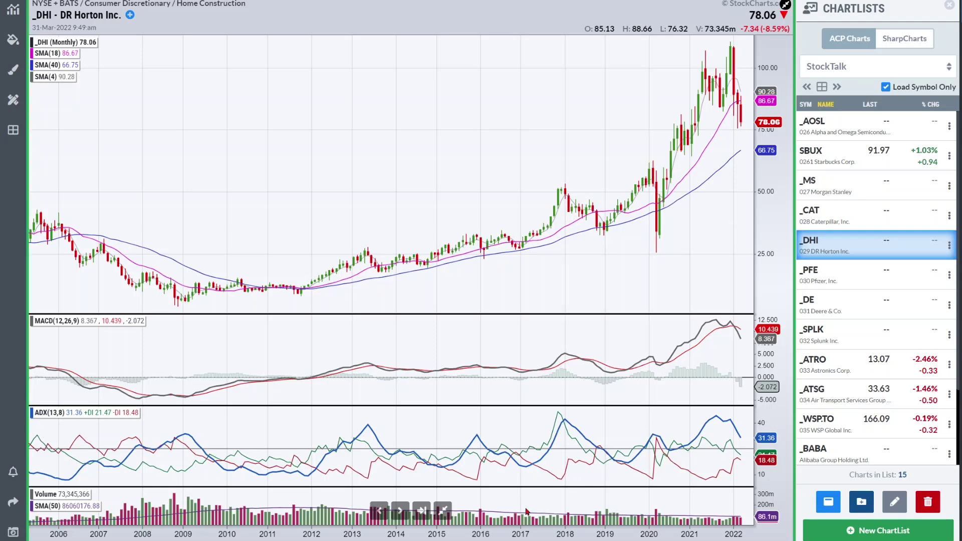
{"action": "left_click", "coordinate": [443, 511]}
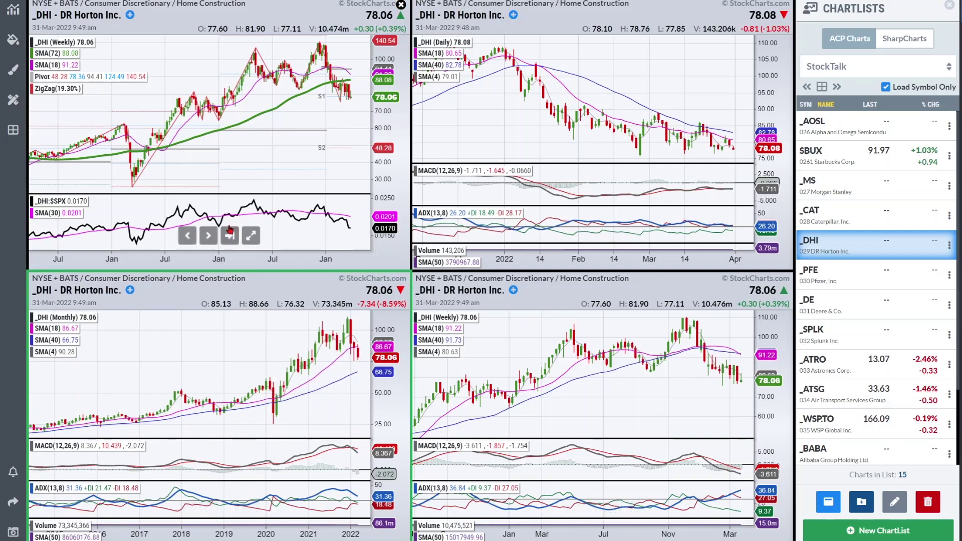
{"action": "left_click", "coordinate": [251, 235]}
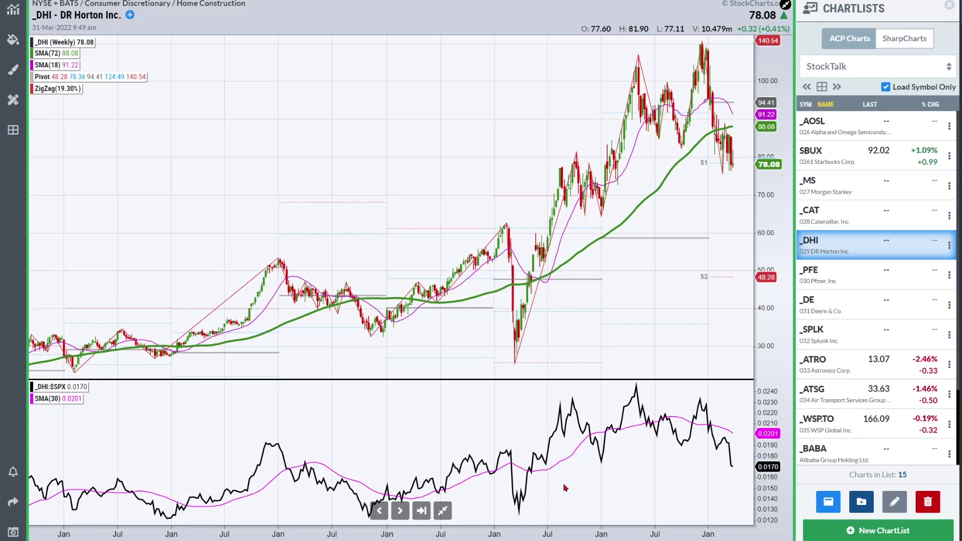
{"action": "left_click", "coordinate": [443, 510]}
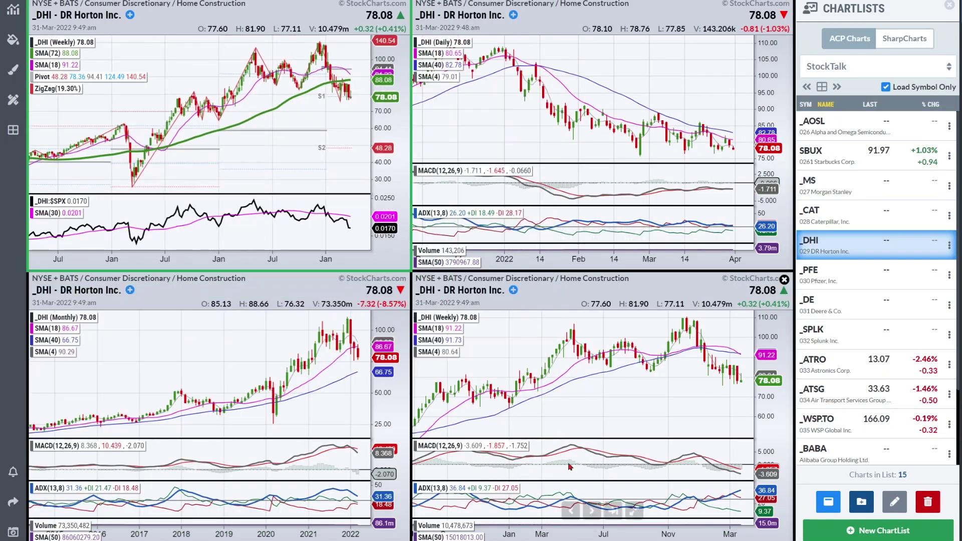
Load Pfizer and examine its enlarged weekly chart over a shorter time range.
{"action": "left_click", "coordinate": [852, 278]}
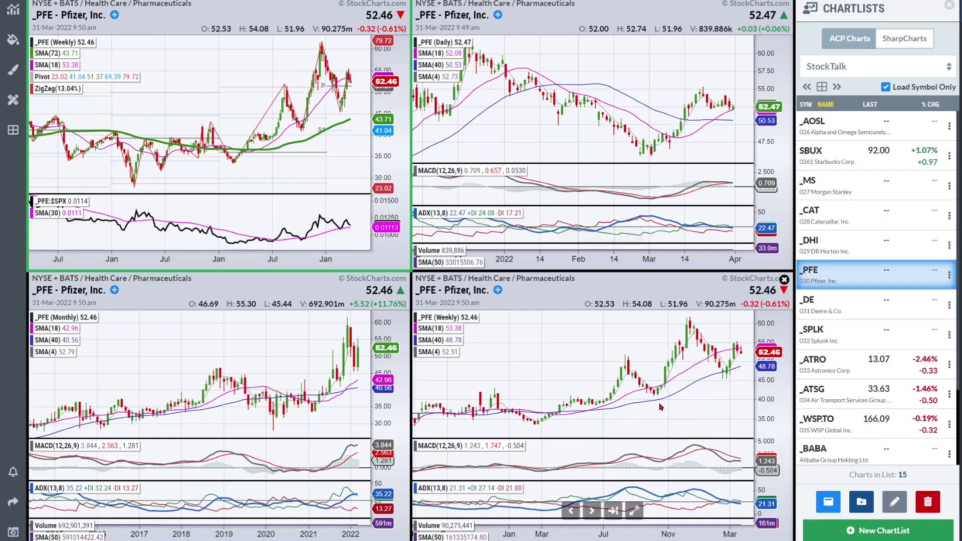
{"action": "left_click", "coordinate": [633, 510]}
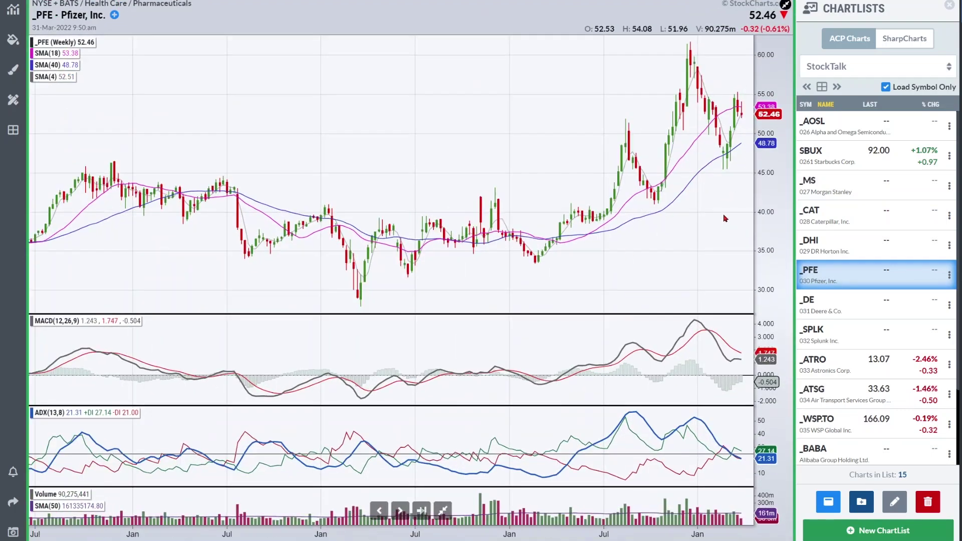
{"action": "scroll", "coordinate": [724, 218], "scroll_direction": "up", "scroll_amount": 3}
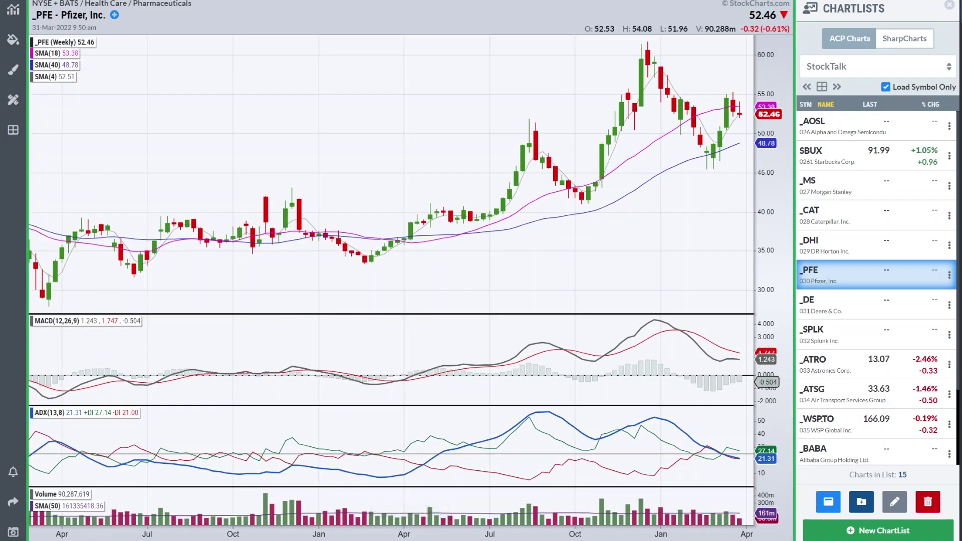
Trace the rising 18-week average on Pfizer's weekly chart and the decline from the peak through both averages, circling the low.
{"action": "mouse_move", "coordinate": [644, 151]}
{"action": "left_mouse_down"}
{"action": "mouse_move", "coordinate": [719, 100]}
{"action": "mouse_move", "coordinate": [711, 123]}
{"action": "mouse_move", "coordinate": [715, 98]}
{"action": "mouse_move", "coordinate": [732, 107]}
{"action": "mouse_move", "coordinate": [716, 110]}
{"action": "mouse_move", "coordinate": [737, 107]}
{"action": "mouse_move", "coordinate": [708, 110]}
{"action": "mouse_move", "coordinate": [736, 105]}
{"action": "left_mouse_up"}
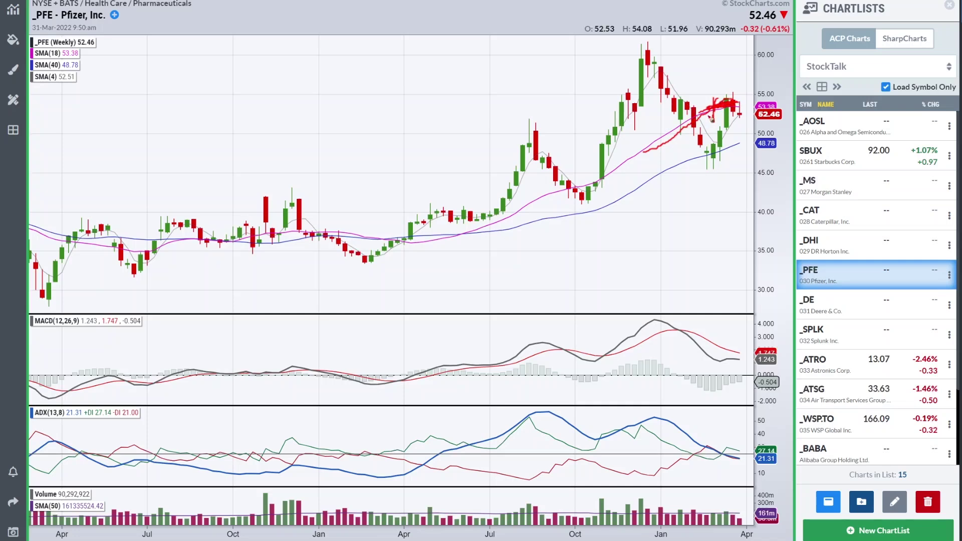
{"action": "mouse_move", "coordinate": [706, 115]}
{"action": "left_mouse_down"}
{"action": "mouse_move", "coordinate": [735, 107]}
{"action": "mouse_move", "coordinate": [717, 113]}
{"action": "left_mouse_up"}
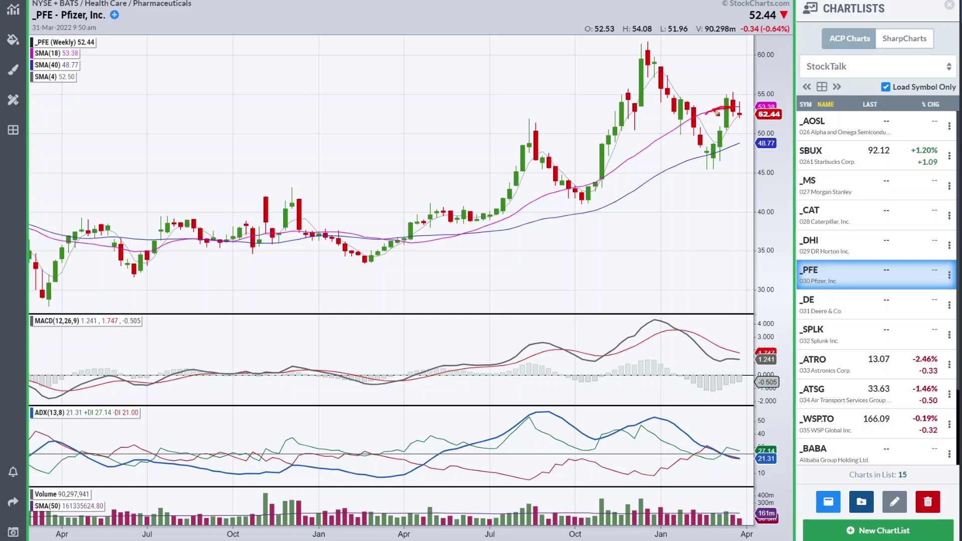
{"action": "mouse_move", "coordinate": [648, 50]}
{"action": "left_mouse_down"}
{"action": "mouse_move", "coordinate": [706, 152]}
{"action": "mouse_move", "coordinate": [727, 93]}
{"action": "mouse_move", "coordinate": [739, 115]}
{"action": "left_mouse_up"}
{"action": "mouse_move", "coordinate": [646, 47]}
{"action": "left_mouse_down"}
{"action": "mouse_move", "coordinate": [710, 168]}
{"action": "mouse_move", "coordinate": [703, 150]}
{"action": "mouse_move", "coordinate": [717, 159]}
{"action": "left_mouse_up"}
{"action": "left_click_drag", "start_coordinate": [673, 131], "coordinate": [718, 110]}
{"action": "left_click_drag", "start_coordinate": [689, 158], "coordinate": [710, 153]}
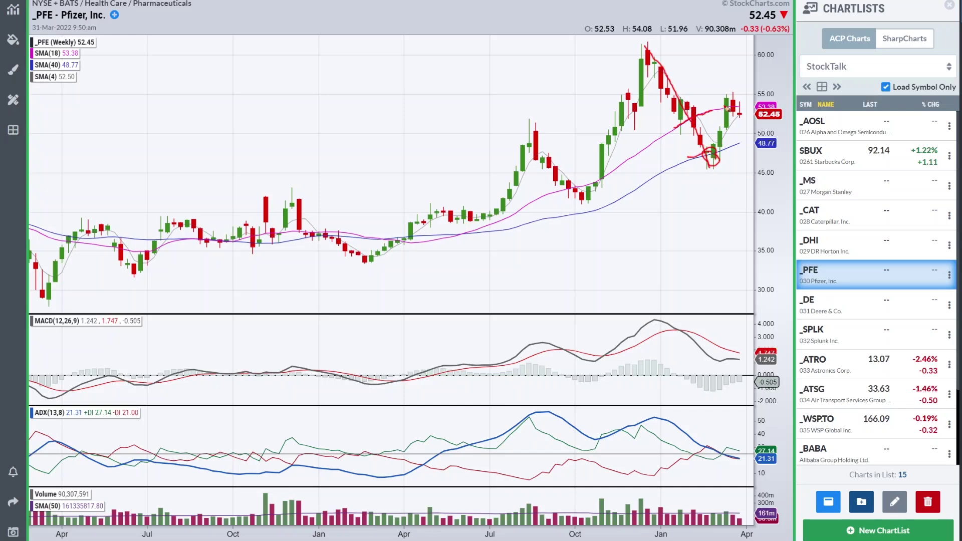
Mark horizontal levels at Pfizer's weekly peak, following low and recent rebound high, and clear all annotations.
{"action": "left_click_drag", "start_coordinate": [637, 45], "coordinate": [660, 45]}
{"action": "left_click_drag", "start_coordinate": [689, 168], "coordinate": [719, 171]}
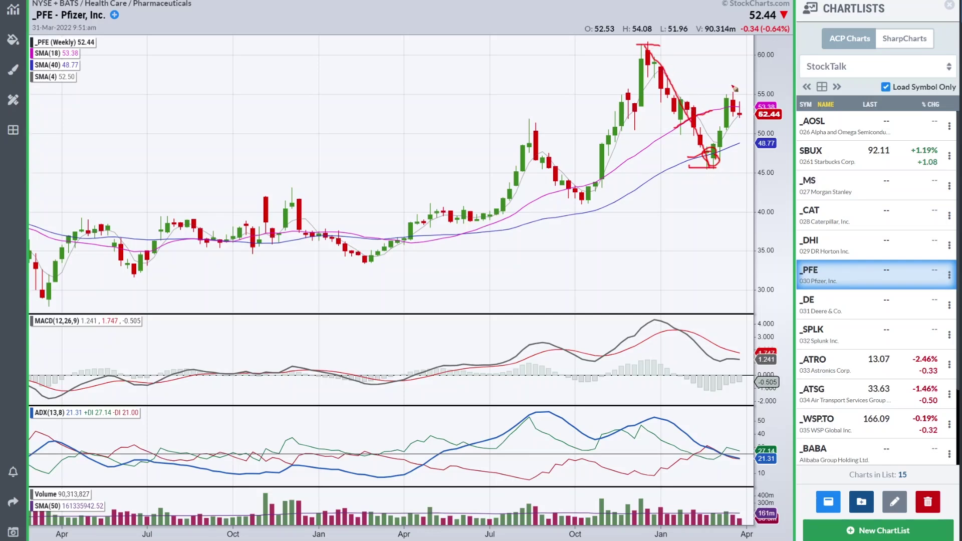
{"action": "left_click_drag", "start_coordinate": [708, 95], "coordinate": [750, 96]}
{"action": "key", "text": "Escape"}
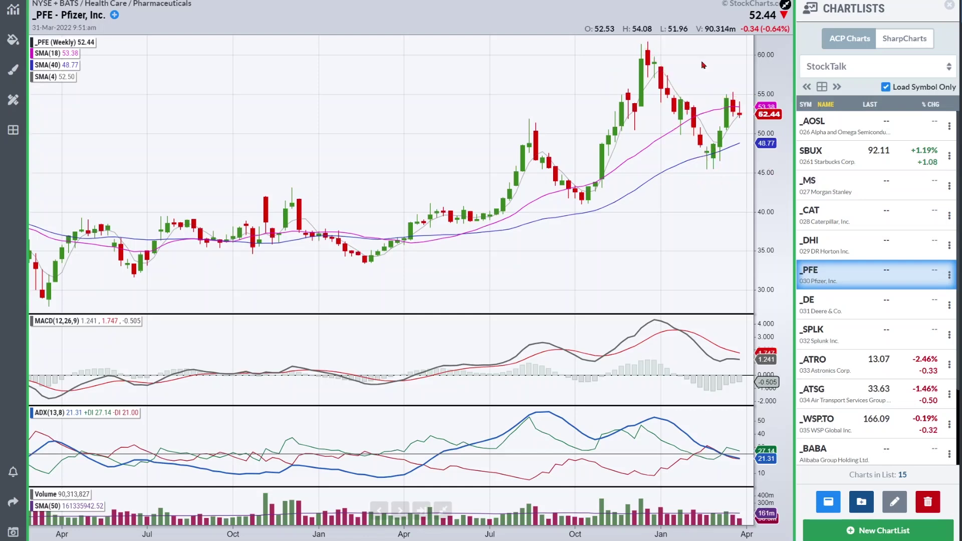
Restore the four-chart layout with a longer range on Pfizer's weekly chart, and load Deere & Co.
{"action": "left_click", "coordinate": [443, 511]}
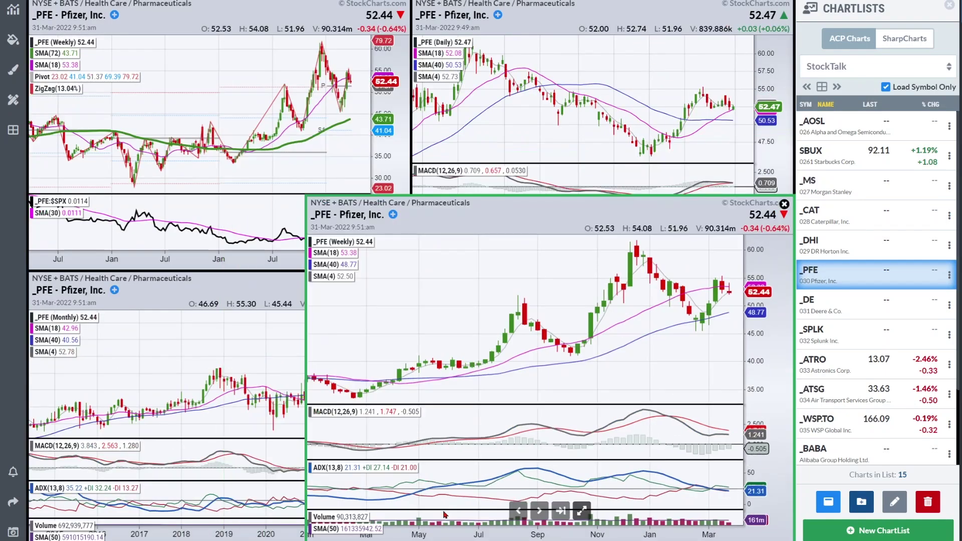
{"action": "scroll", "coordinate": [593, 340], "scroll_direction": "down", "scroll_amount": 2}
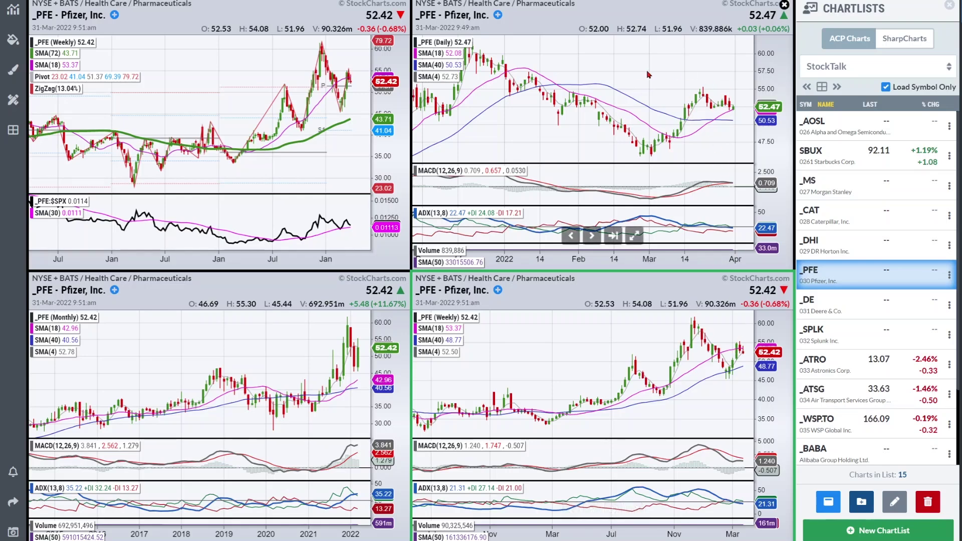
{"action": "key", "text": "Down"}
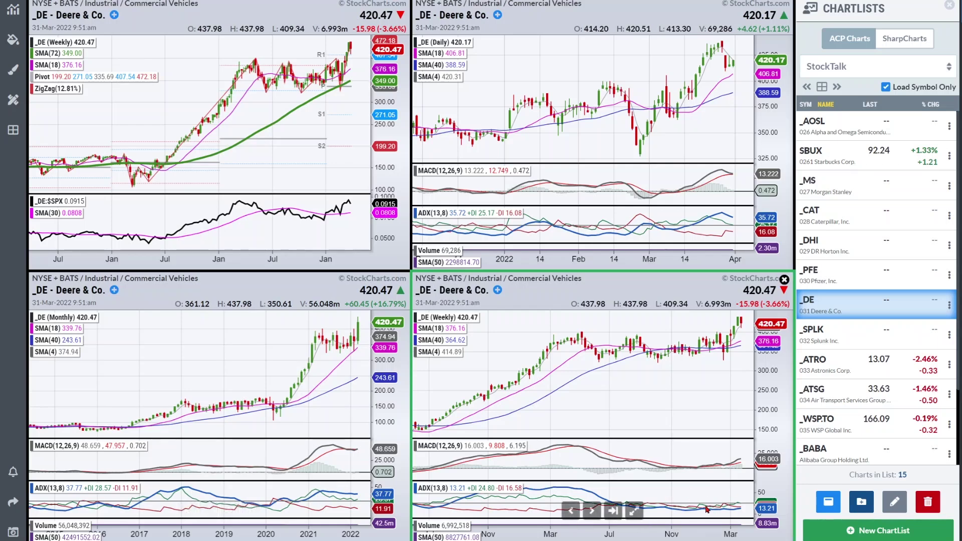
Load Splunk, circle the November gap on its enlarged daily chart, sketch a dip and rebound after the latest bars, and clear the marks.
{"action": "left_click", "coordinate": [845, 337]}
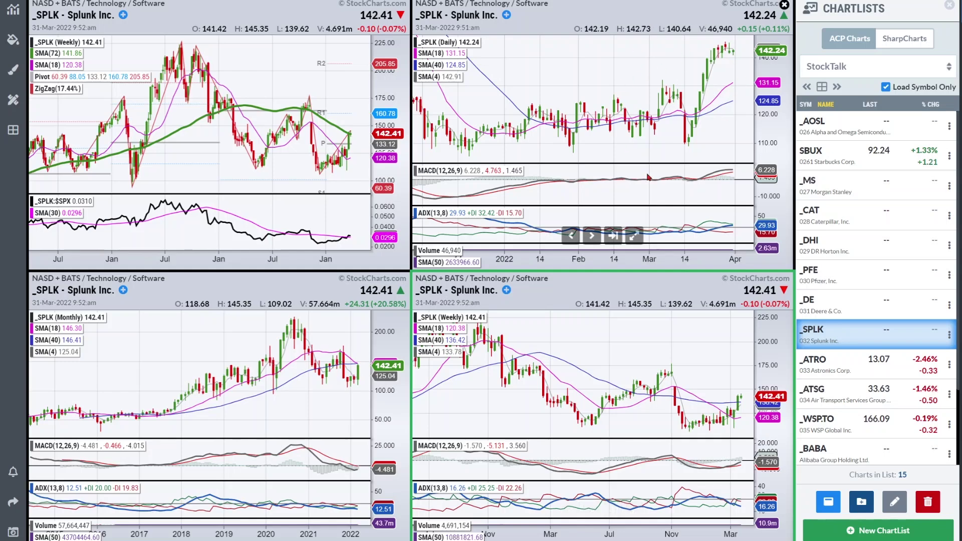
{"action": "left_click", "coordinate": [633, 236]}
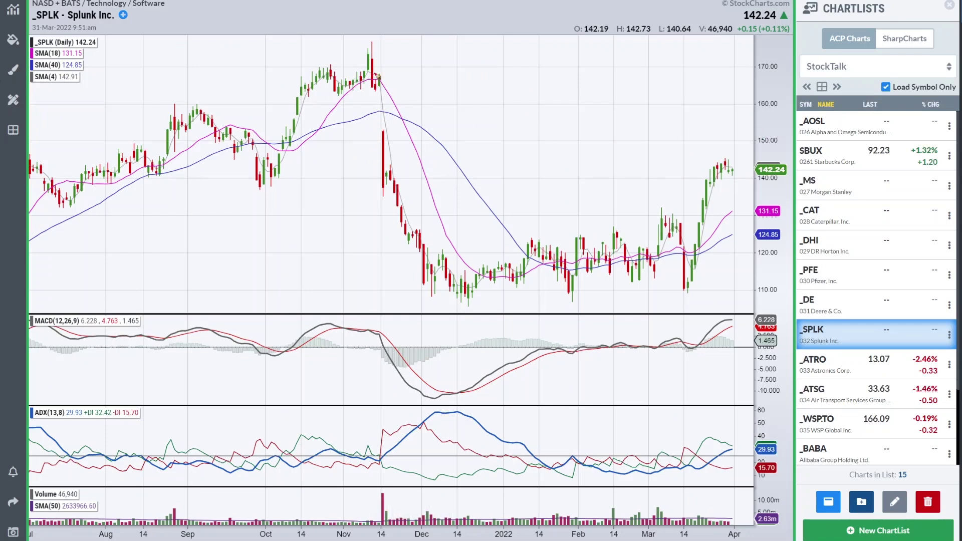
{"action": "mouse_move", "coordinate": [372, 90]}
{"action": "left_mouse_down"}
{"action": "mouse_move", "coordinate": [380, 177]}
{"action": "mouse_move", "coordinate": [399, 145]}
{"action": "mouse_move", "coordinate": [364, 145]}
{"action": "mouse_move", "coordinate": [396, 146]}
{"action": "mouse_move", "coordinate": [415, 123]}
{"action": "mouse_move", "coordinate": [395, 99]}
{"action": "mouse_move", "coordinate": [369, 108]}
{"action": "mouse_move", "coordinate": [364, 138]}
{"action": "mouse_move", "coordinate": [394, 147]}
{"action": "left_mouse_up"}
{"action": "mouse_move", "coordinate": [725, 166]}
{"action": "left_mouse_down"}
{"action": "mouse_move", "coordinate": [736, 194]}
{"action": "mouse_move", "coordinate": [748, 155]}
{"action": "left_mouse_up"}
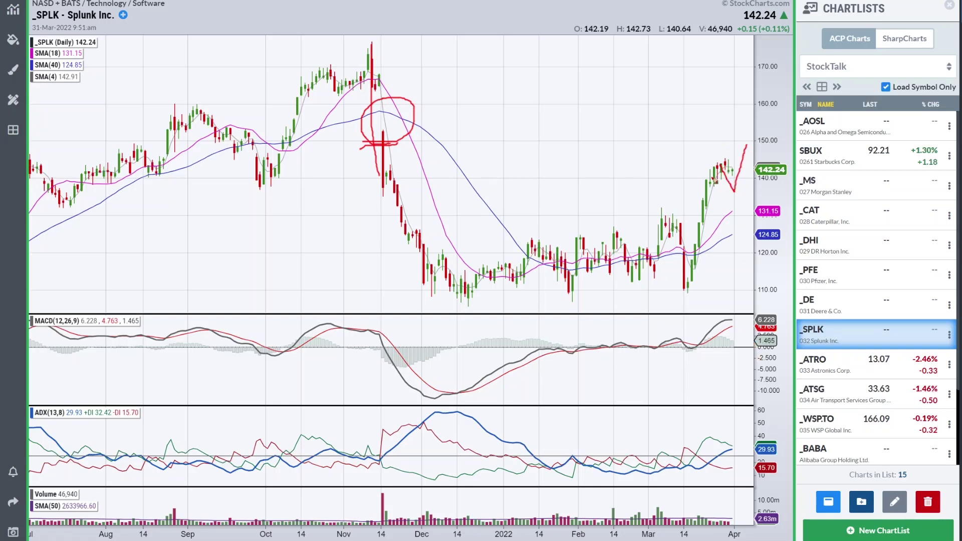
{"action": "key", "text": "Escape"}
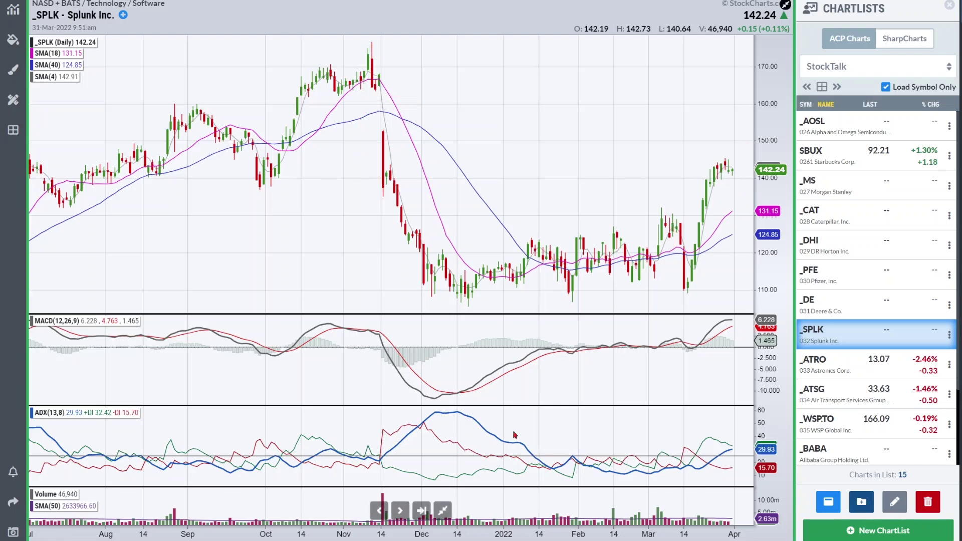
Examine Splunk's enlarged monthly chart in place of the daily one and return to the four-chart layout.
{"action": "left_click", "coordinate": [442, 510]}
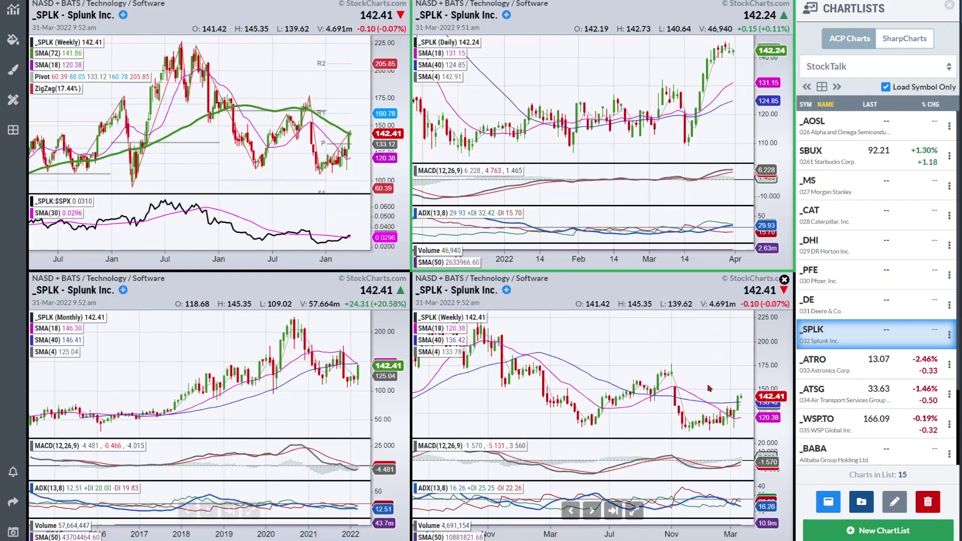
{"action": "left_click", "coordinate": [252, 509]}
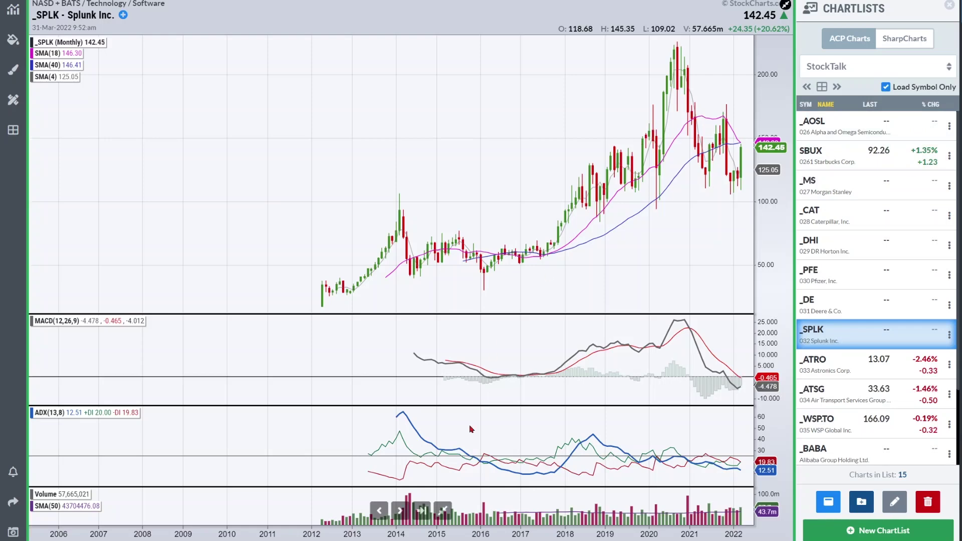
{"action": "left_click", "coordinate": [442, 511]}
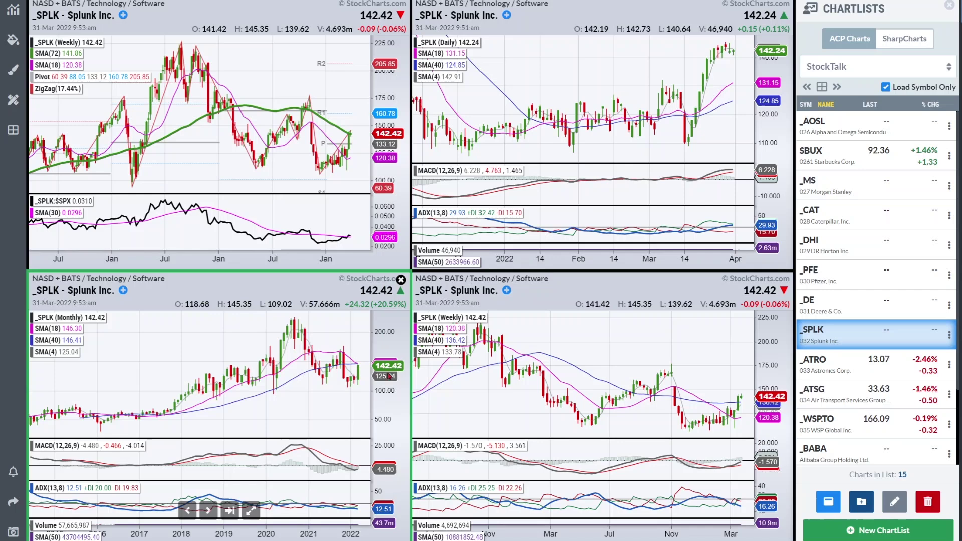
Load Astronics and examine its monthly and weekly charts enlarged one after the other, ending in the four-chart layout.
{"action": "left_click", "coordinate": [797, 368]}
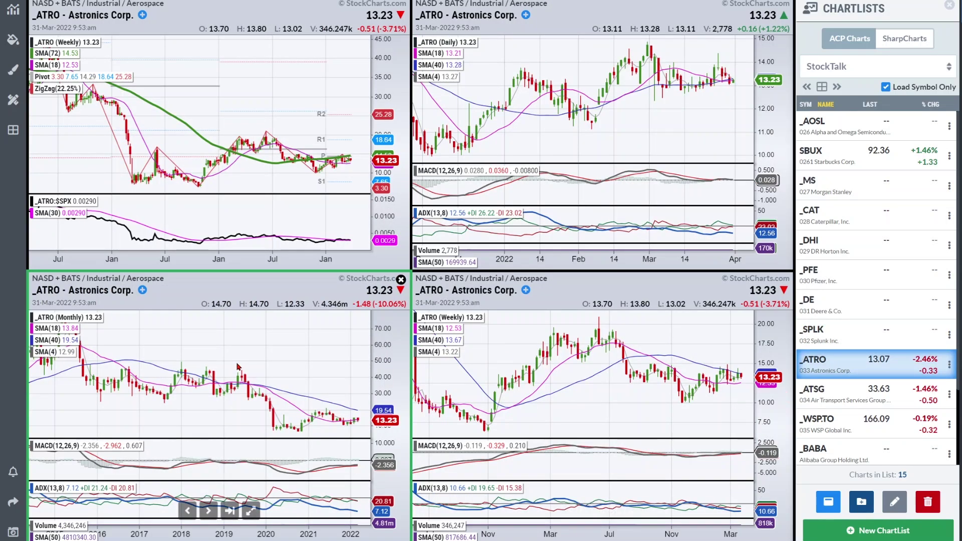
{"action": "left_click", "coordinate": [250, 511]}
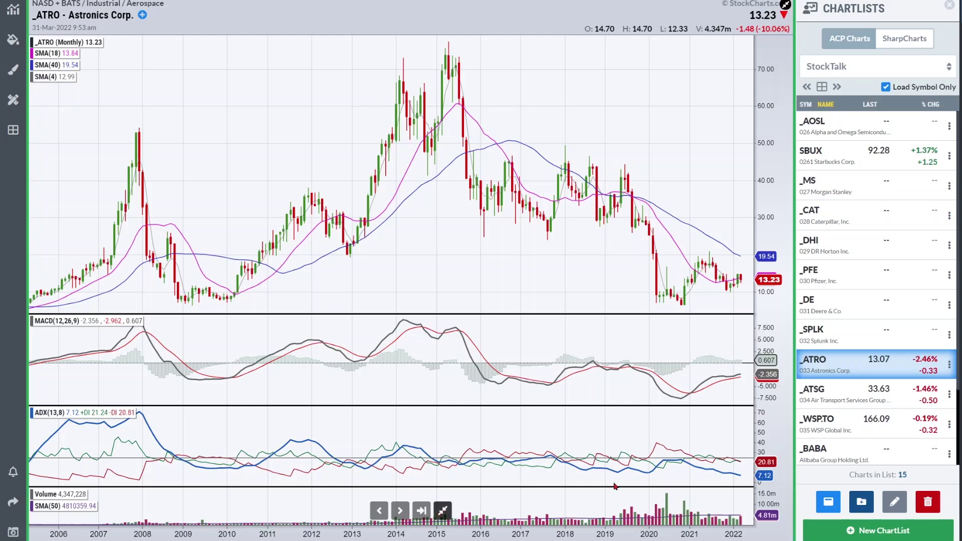
{"action": "left_click", "coordinate": [443, 511]}
{"action": "left_click", "coordinate": [633, 510]}
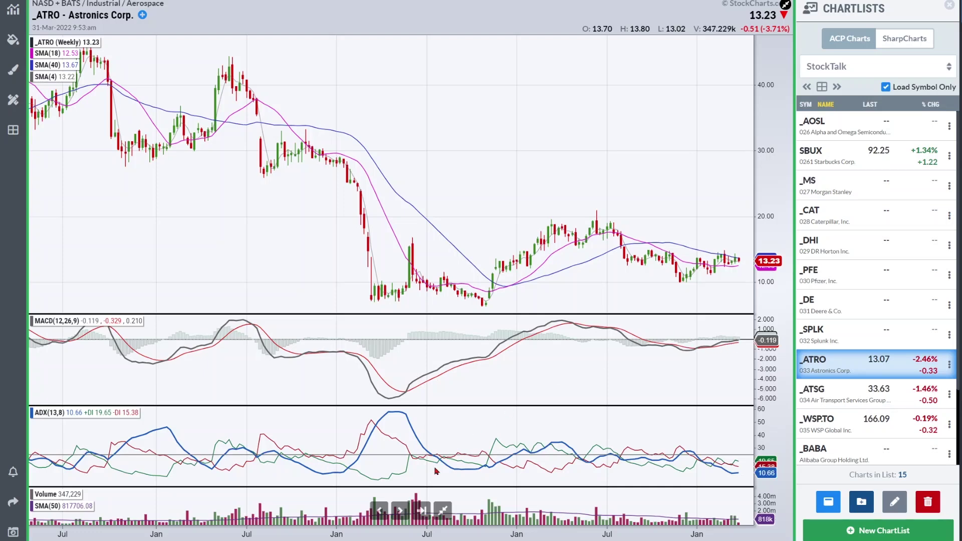
{"action": "left_click", "coordinate": [443, 510]}
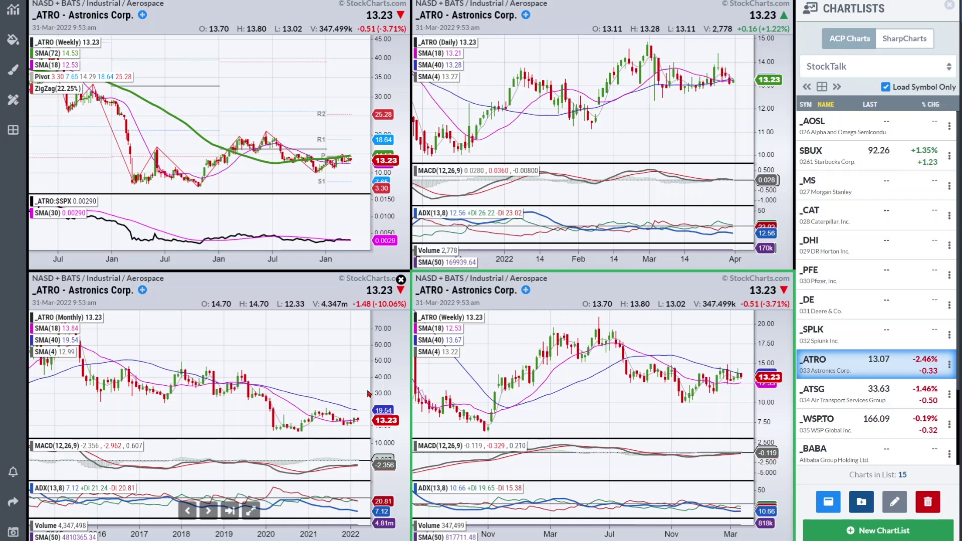
Load Air Transport Services Group and draw a falling trend line from the January peak on its enlarged weekly chart.
{"action": "key", "text": "Down"}
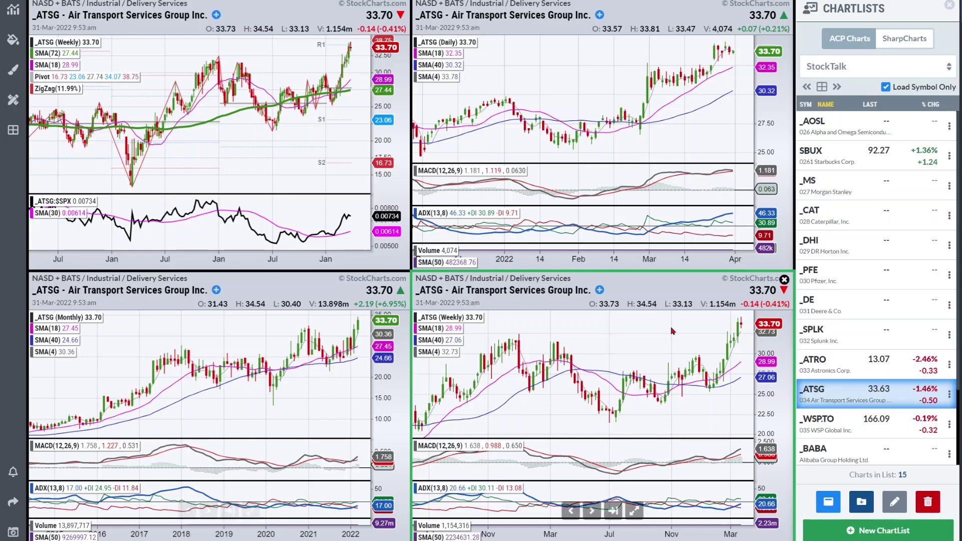
{"action": "left_click", "coordinate": [633, 509]}
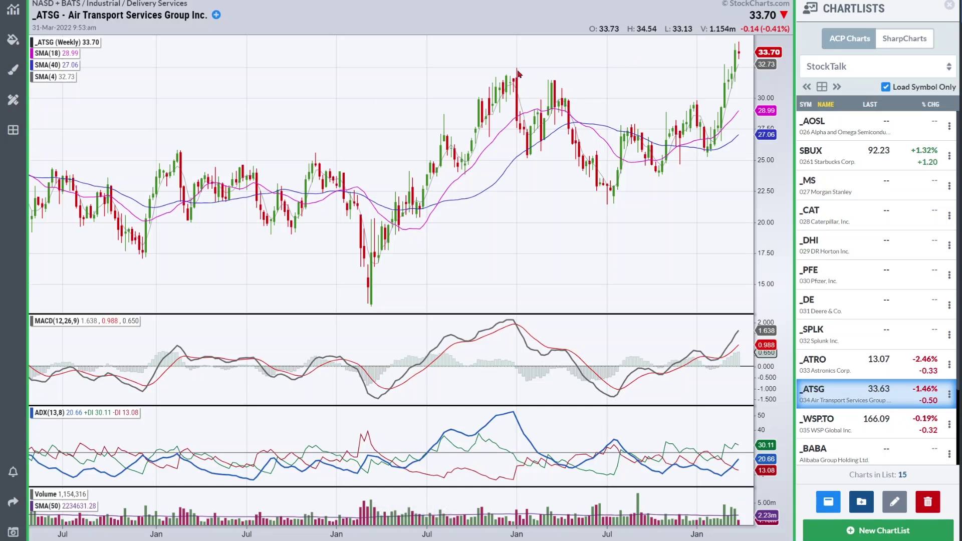
{"action": "mouse_move", "coordinate": [516, 67]}
{"action": "left_mouse_down"}
{"action": "mouse_move", "coordinate": [623, 97]}
{"action": "mouse_move", "coordinate": [738, 160]}
{"action": "left_mouse_up"}
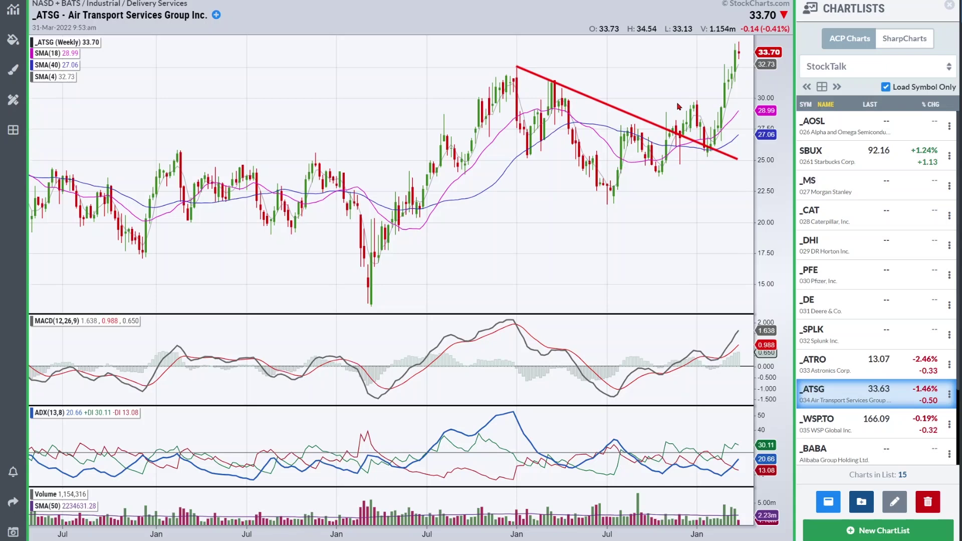
Mark a horizontal level across the latest January high, sketch price paths near the newest weekly bars, and clear all annotations.
{"action": "left_click_drag", "start_coordinate": [669, 102], "coordinate": [733, 101]}
{"action": "mouse_move", "coordinate": [740, 65]}
{"action": "left_mouse_down"}
{"action": "mouse_move", "coordinate": [738, 108]}
{"action": "mouse_move", "coordinate": [749, 101]}
{"action": "mouse_move", "coordinate": [755, 65]}
{"action": "mouse_move", "coordinate": [739, 52]}
{"action": "mouse_move", "coordinate": [748, 79]}
{"action": "left_mouse_up"}
{"action": "key", "text": "e"}
{"action": "mouse_move", "coordinate": [740, 113]}
{"action": "left_mouse_down"}
{"action": "mouse_move", "coordinate": [739, 67]}
{"action": "mouse_move", "coordinate": [752, 80]}
{"action": "mouse_move", "coordinate": [762, 58]}
{"action": "left_mouse_up"}
{"action": "key", "text": "e"}
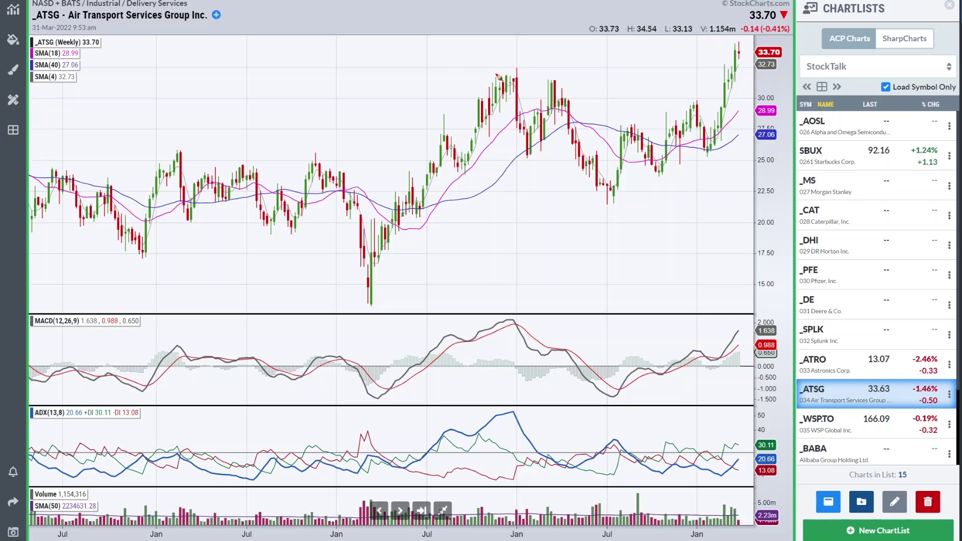
Circle the two earlier peaks on the weekly chart, draw a downward stroke beside the latest bar, and clear the annotations.
{"action": "mouse_move", "coordinate": [531, 73]}
{"action": "left_mouse_down"}
{"action": "mouse_move", "coordinate": [560, 73]}
{"action": "mouse_move", "coordinate": [538, 90]}
{"action": "mouse_move", "coordinate": [479, 87]}
{"action": "mouse_move", "coordinate": [534, 74]}
{"action": "left_mouse_up"}
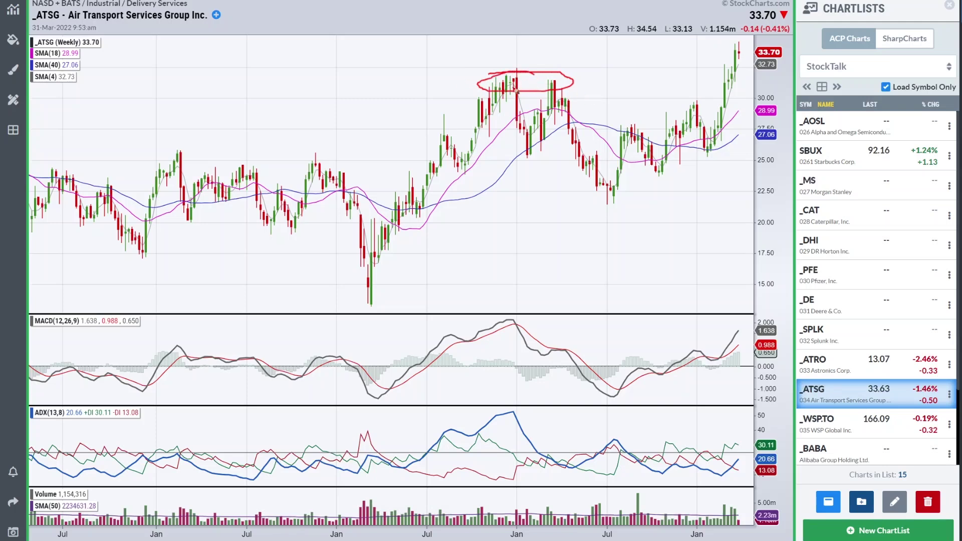
{"action": "left_click_drag", "start_coordinate": [746, 53], "coordinate": [746, 92]}
{"action": "key", "text": "Escape"}
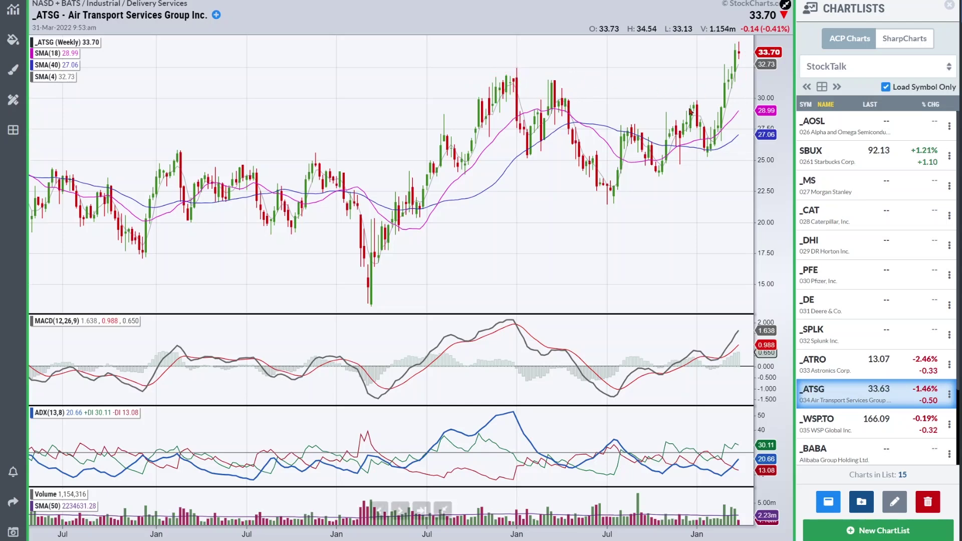
Load WSP Global in the four-chart layout, examine its monthly chart enlarged, and return to the four charts.
{"action": "left_click", "coordinate": [443, 510]}
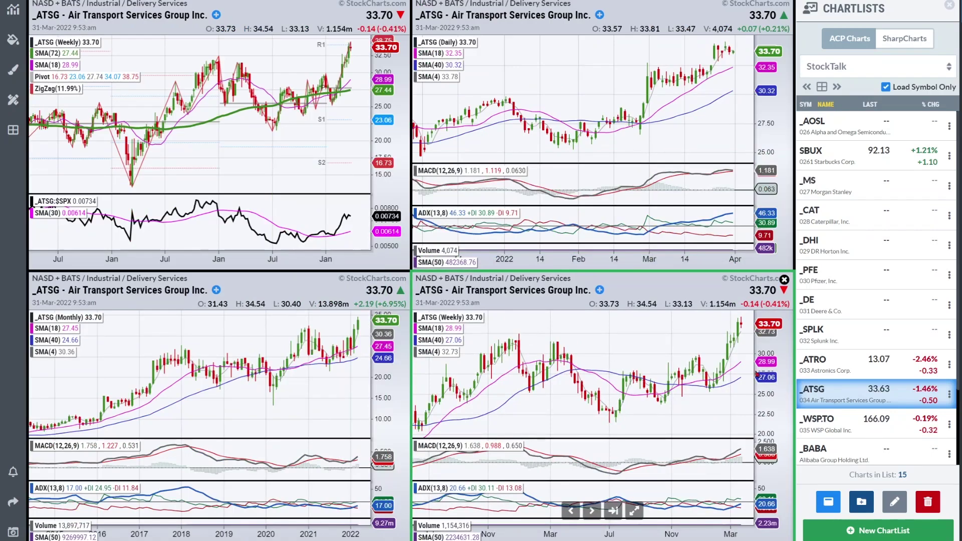
{"action": "left_click", "coordinate": [592, 510]}
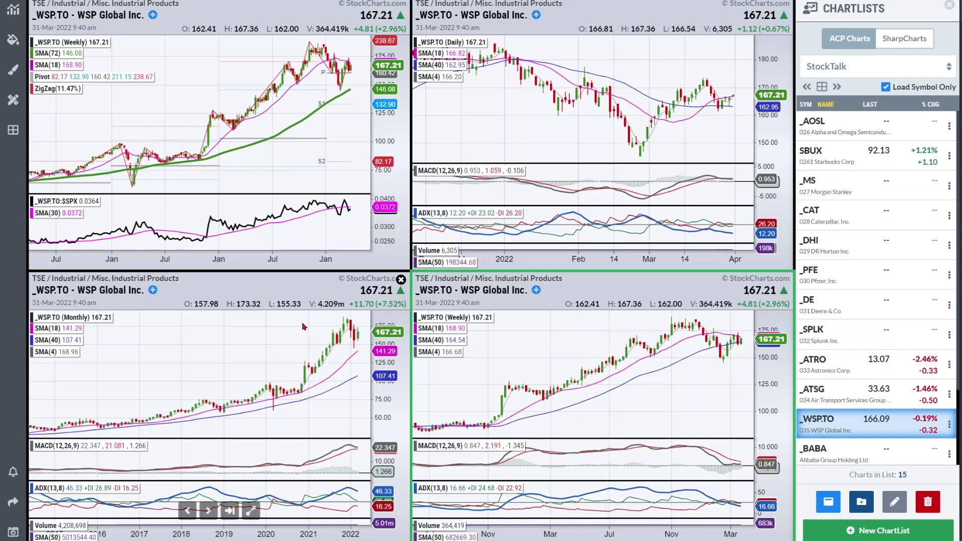
{"action": "left_click", "coordinate": [250, 510]}
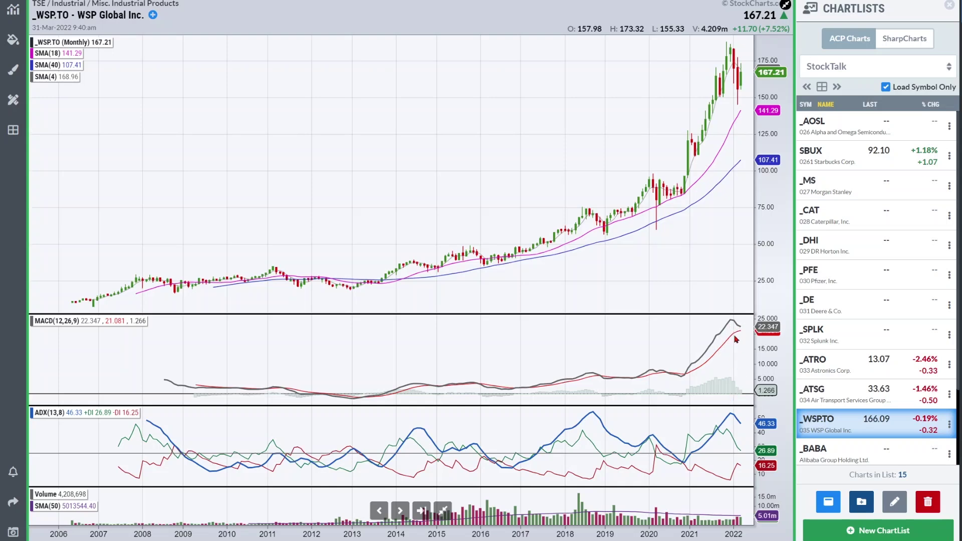
{"action": "left_click", "coordinate": [444, 511]}
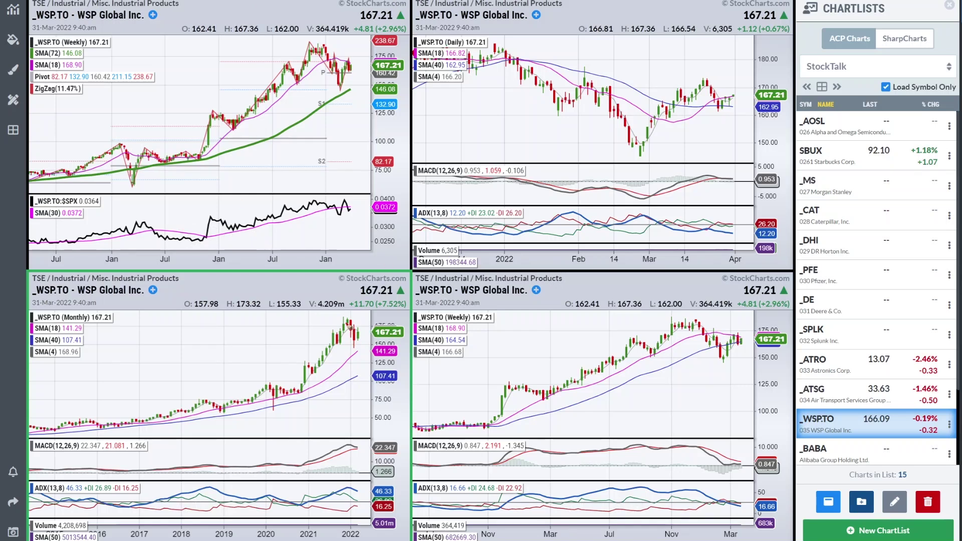
Annotate WSP Global's monthly chart and sketch possible price paths around the latest weekly bars, erasing the drawings between attempts.
{"action": "mouse_move", "coordinate": [338, 371]}
{"action": "left_mouse_down"}
{"action": "mouse_move", "coordinate": [359, 356]}
{"action": "mouse_move", "coordinate": [336, 375]}
{"action": "left_mouse_up"}
{"action": "mouse_move", "coordinate": [700, 333]}
{"action": "left_mouse_down"}
{"action": "mouse_move", "coordinate": [748, 343]}
{"action": "mouse_move", "coordinate": [692, 337]}
{"action": "mouse_move", "coordinate": [745, 342]}
{"action": "mouse_move", "coordinate": [709, 327]}
{"action": "mouse_move", "coordinate": [741, 339]}
{"action": "left_mouse_up"}
{"action": "key", "text": "e"}
{"action": "left_click_drag", "start_coordinate": [754, 347], "coordinate": [761, 333]}
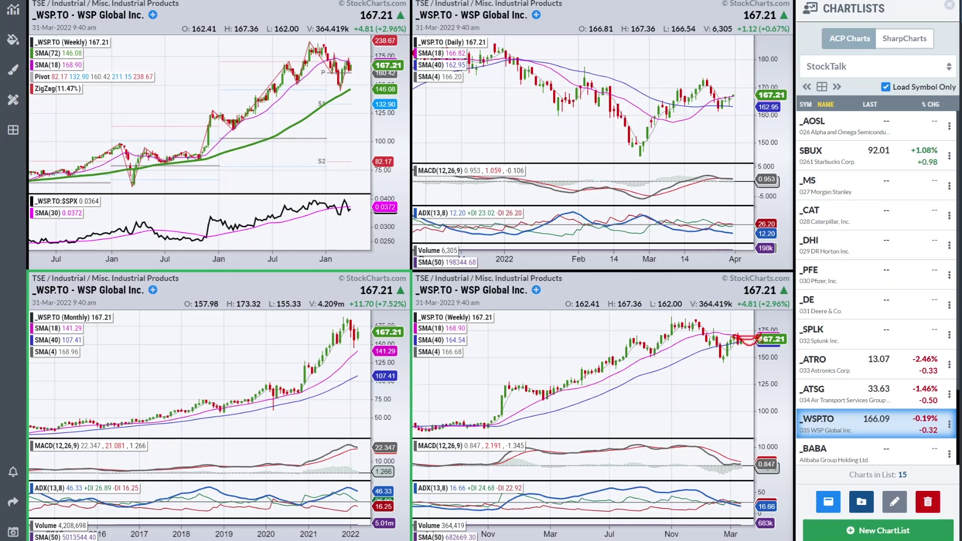
{"action": "mouse_move", "coordinate": [745, 351]}
{"action": "left_mouse_down"}
{"action": "mouse_move", "coordinate": [755, 329]}
{"action": "mouse_move", "coordinate": [728, 335]}
{"action": "left_mouse_up"}
{"action": "key", "text": "e"}
Sketch further price moves beyond the newest weekly bars and a rise from the latest daily bars, clearing the drawings.
{"action": "mouse_move", "coordinate": [750, 351]}
{"action": "left_mouse_down"}
{"action": "mouse_move", "coordinate": [757, 330]}
{"action": "mouse_move", "coordinate": [735, 334]}
{"action": "mouse_move", "coordinate": [762, 352]}
{"action": "left_mouse_up"}
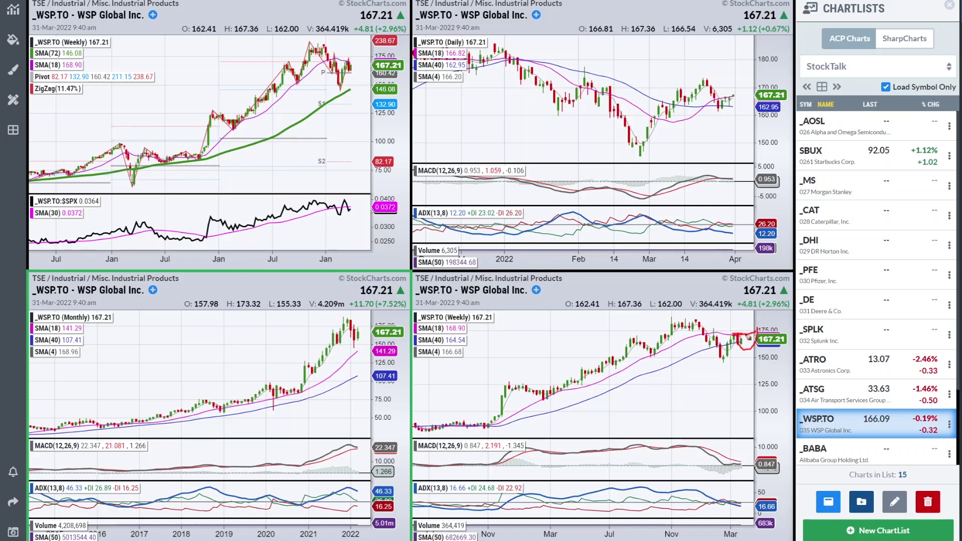
{"action": "key", "text": "e"}
{"action": "left_click_drag", "start_coordinate": [751, 332], "coordinate": [770, 332]}
{"action": "key", "text": "e"}
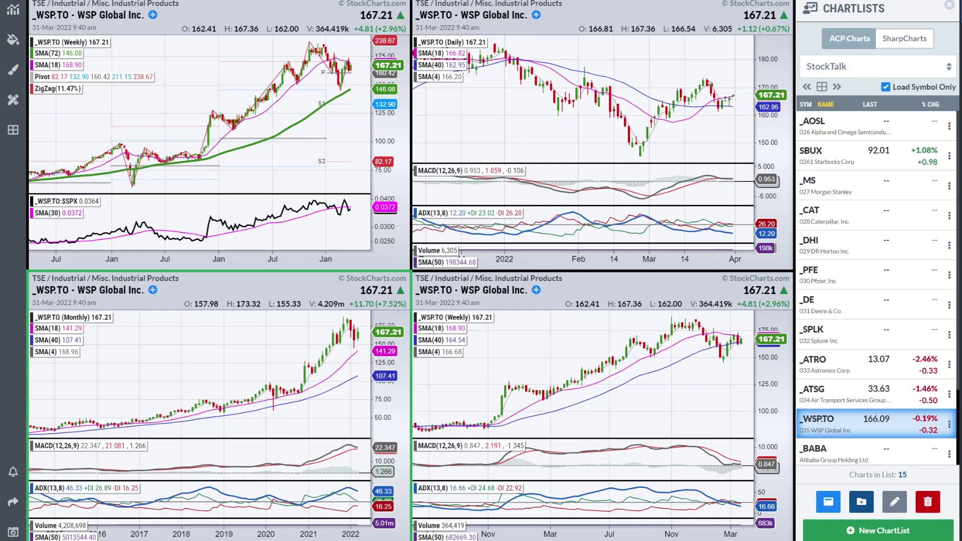
{"action": "mouse_move", "coordinate": [726, 103]}
{"action": "left_mouse_down"}
{"action": "mouse_move", "coordinate": [746, 65]}
{"action": "mouse_move", "coordinate": [734, 60]}
{"action": "mouse_move", "coordinate": [748, 56]}
{"action": "mouse_move", "coordinate": [749, 89]}
{"action": "left_mouse_up"}
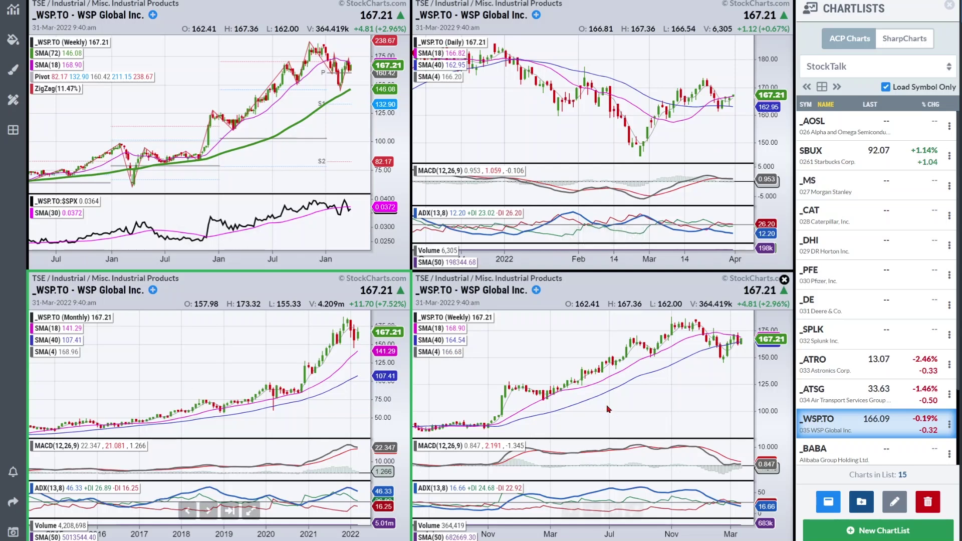
Load Alibaba, examine its daily chart enlarged, and return to the four-chart layout.
{"action": "key", "text": "Down"}
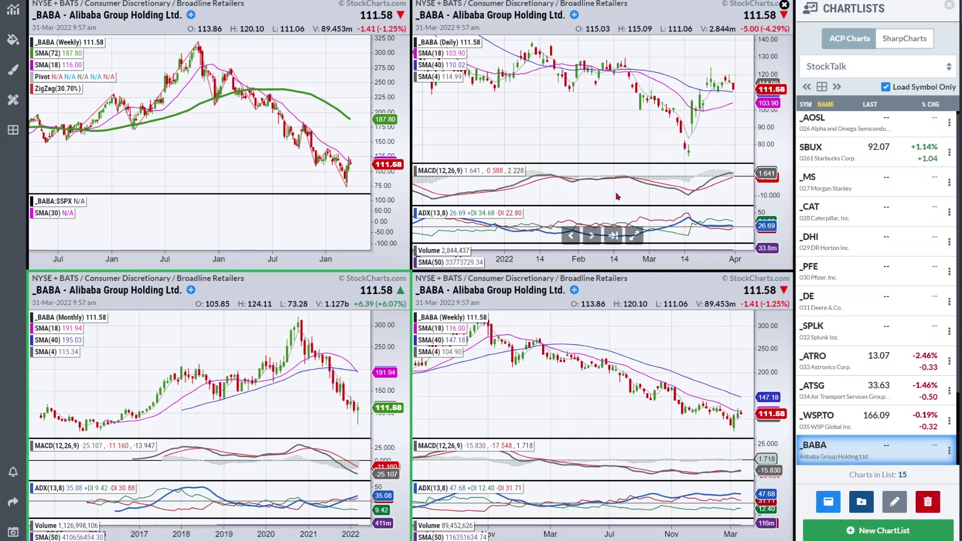
{"action": "left_click", "coordinate": [634, 236]}
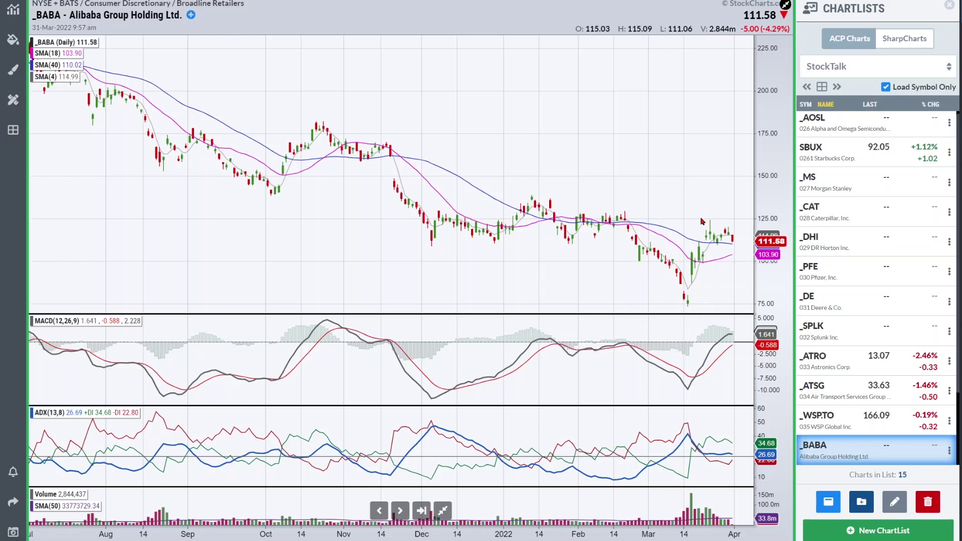
{"action": "left_click", "coordinate": [443, 510]}
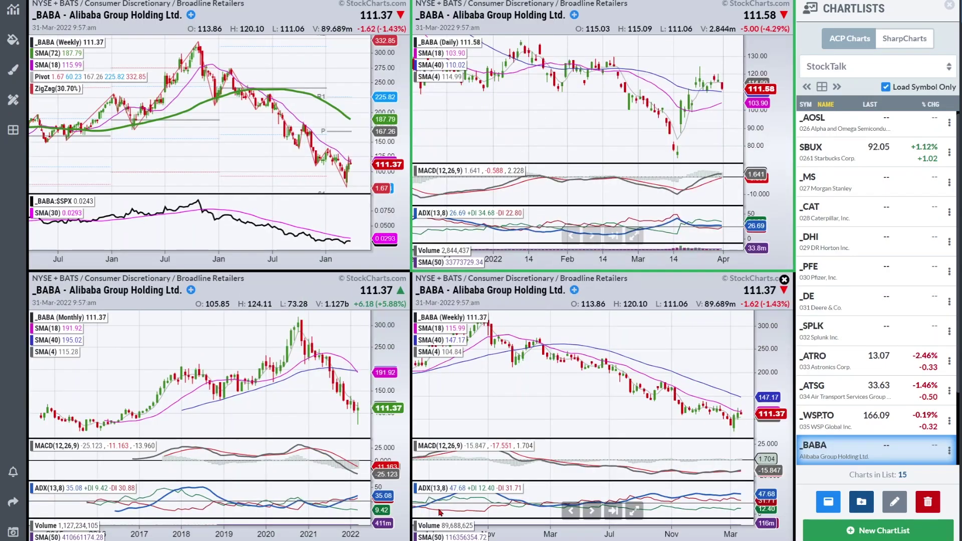